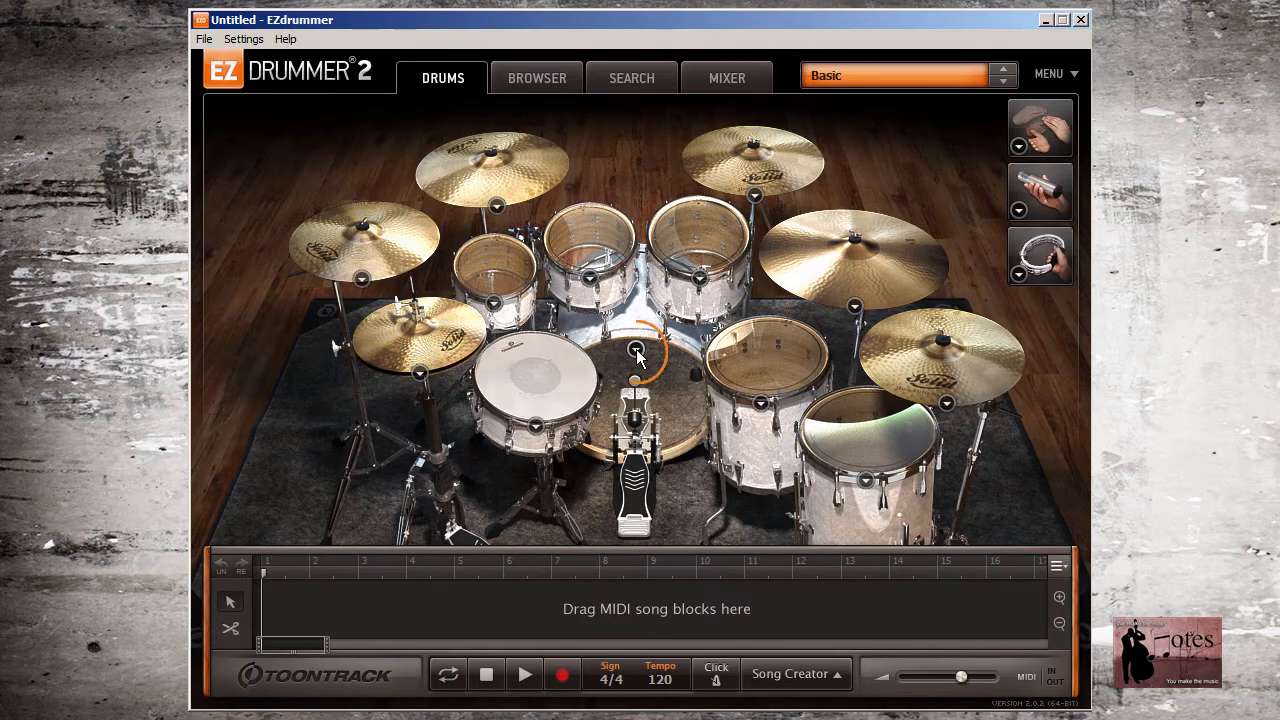
- Open the kick drum's options, try the 18x22" DW Collector's Maple variants, and choose the 16x24" DW Collector's Maple
click(636, 349)
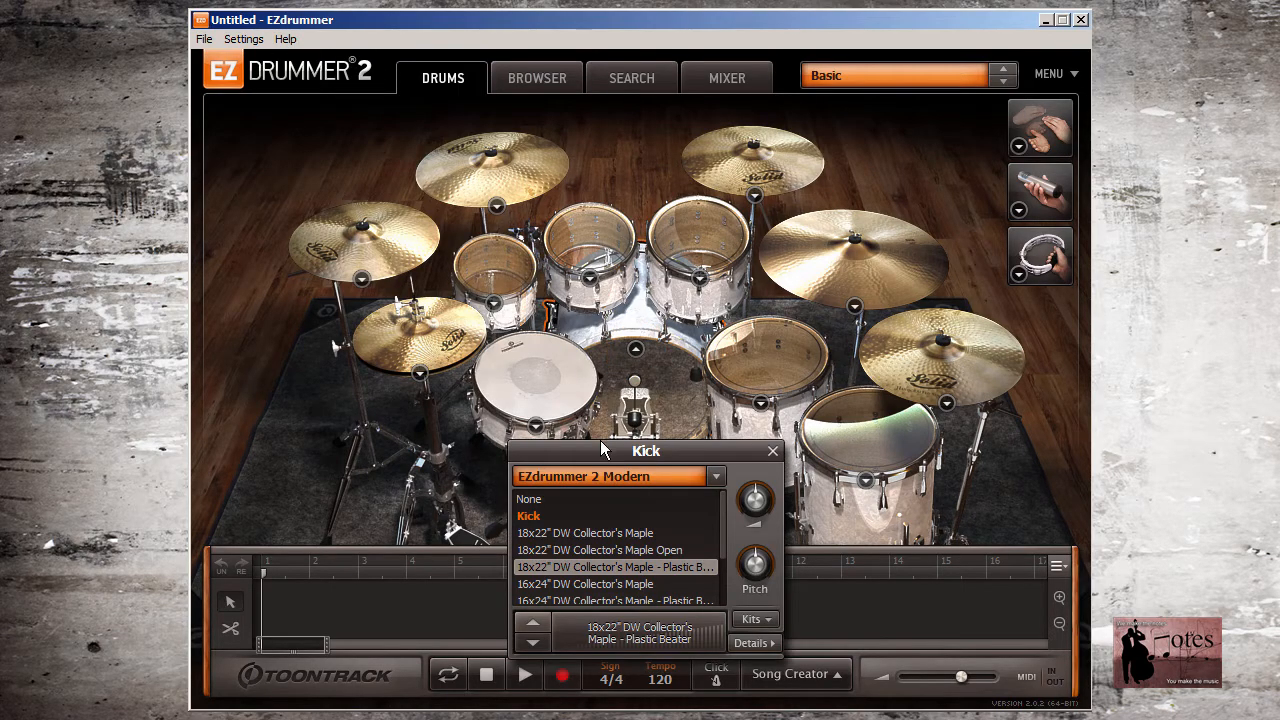
click(581, 532)
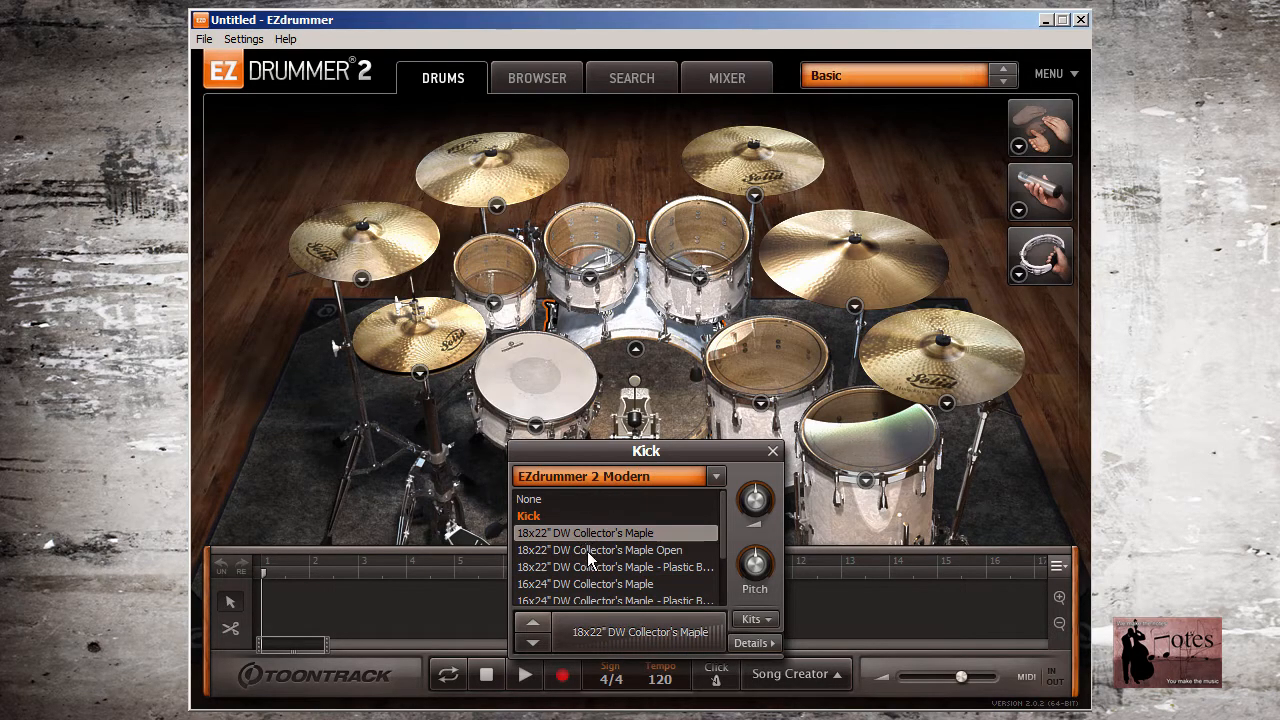
click(587, 551)
click(594, 566)
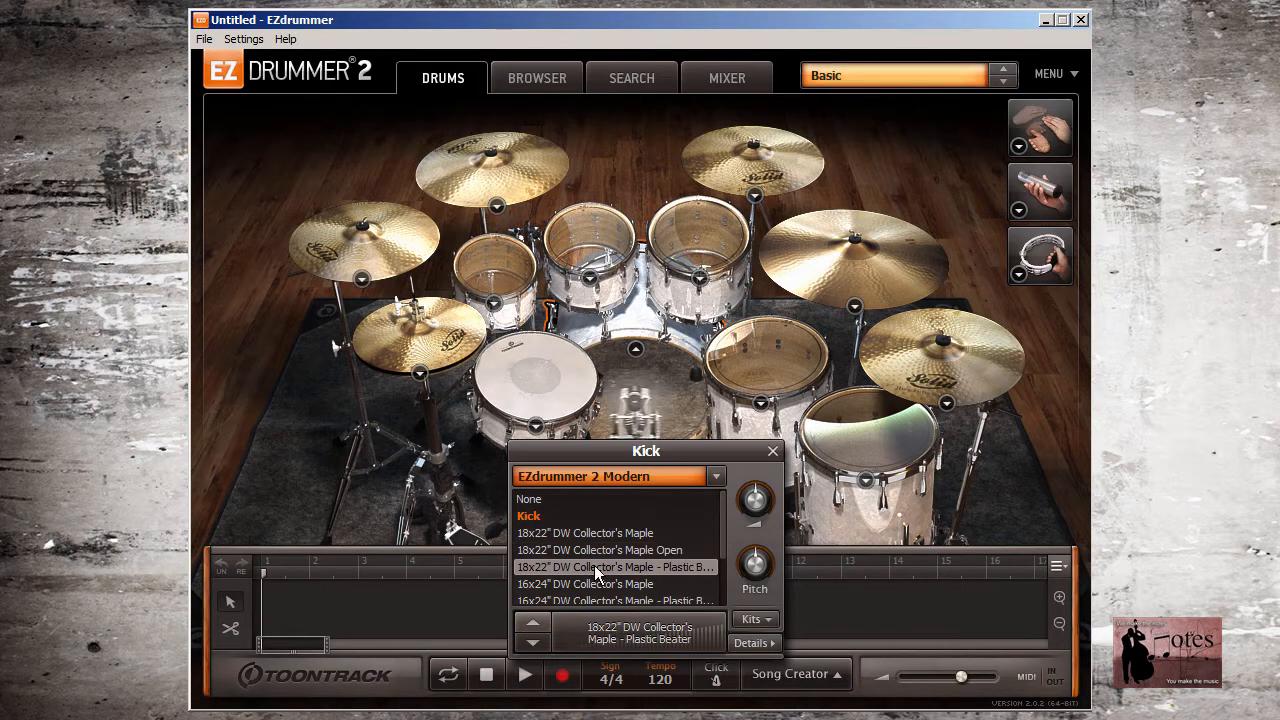
click(601, 583)
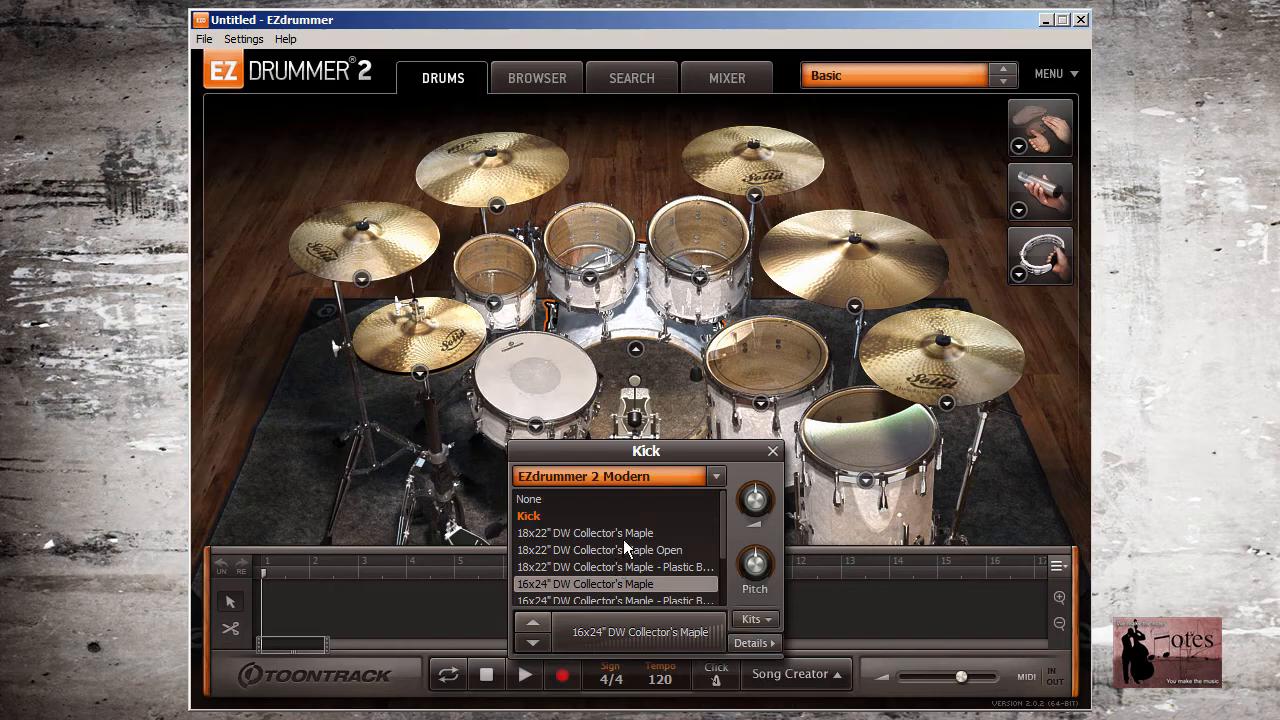
- Try the Yamaha 9000 and Gretsch USA Custom kicks, return to the 16x24" DW Collector's Maple, and close the kick options
drag(722, 526, 739, 588)
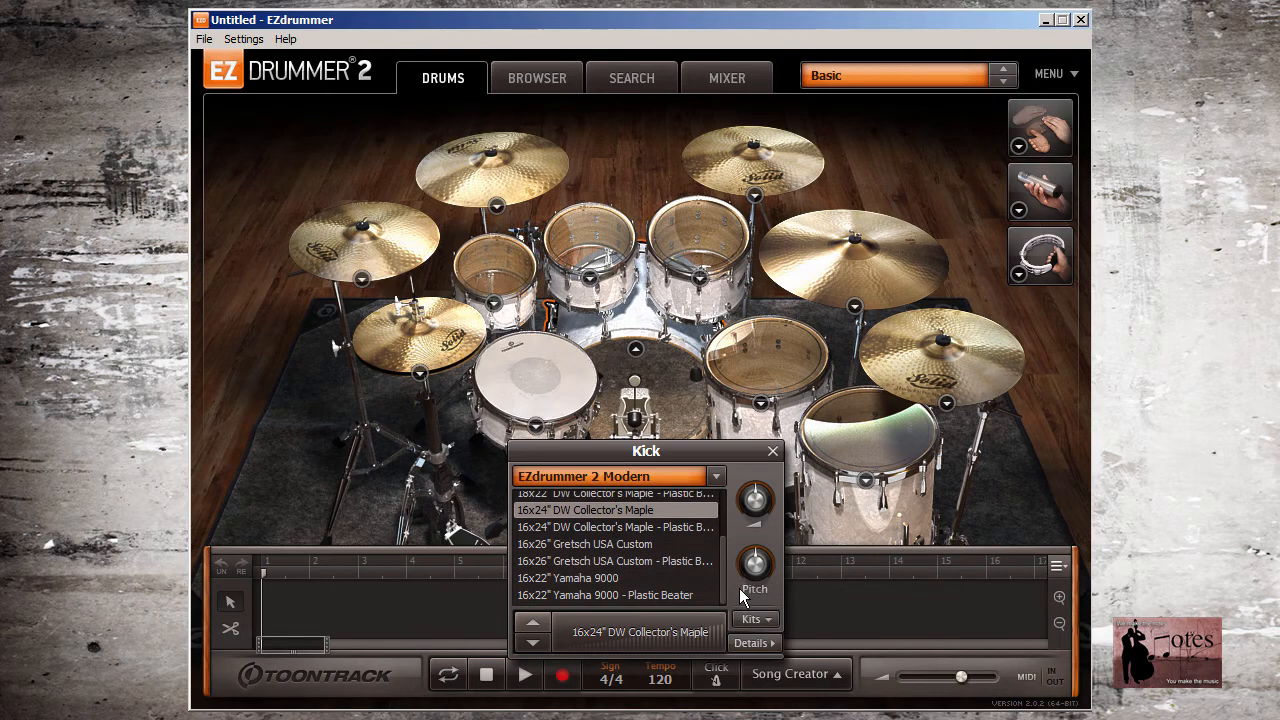
click(651, 599)
click(612, 582)
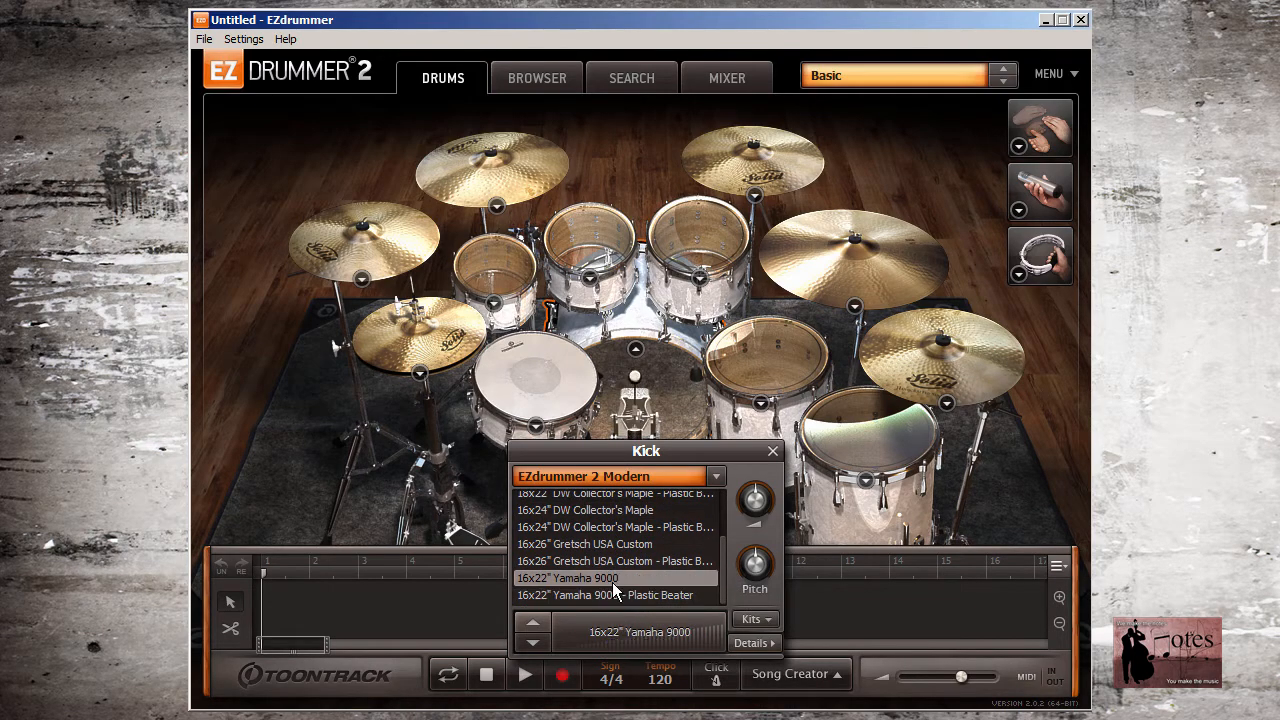
click(607, 560)
click(599, 543)
click(600, 527)
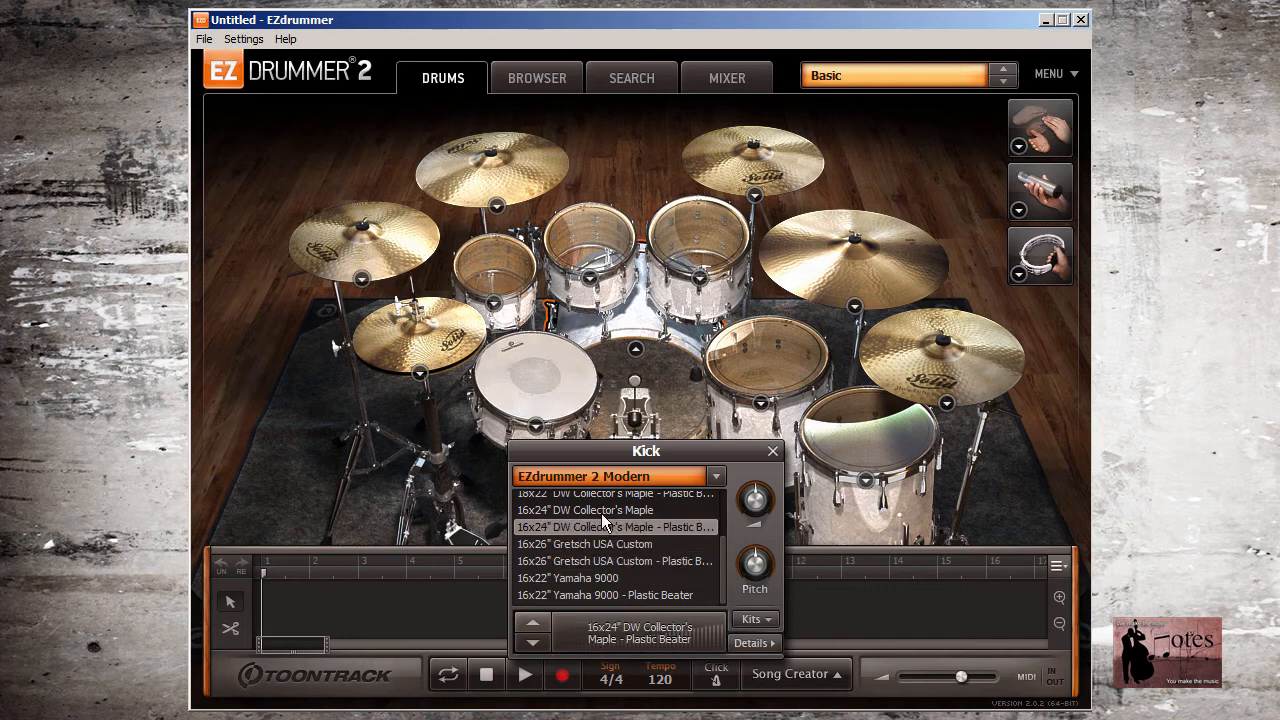
click(601, 512)
drag(720, 545, 724, 488)
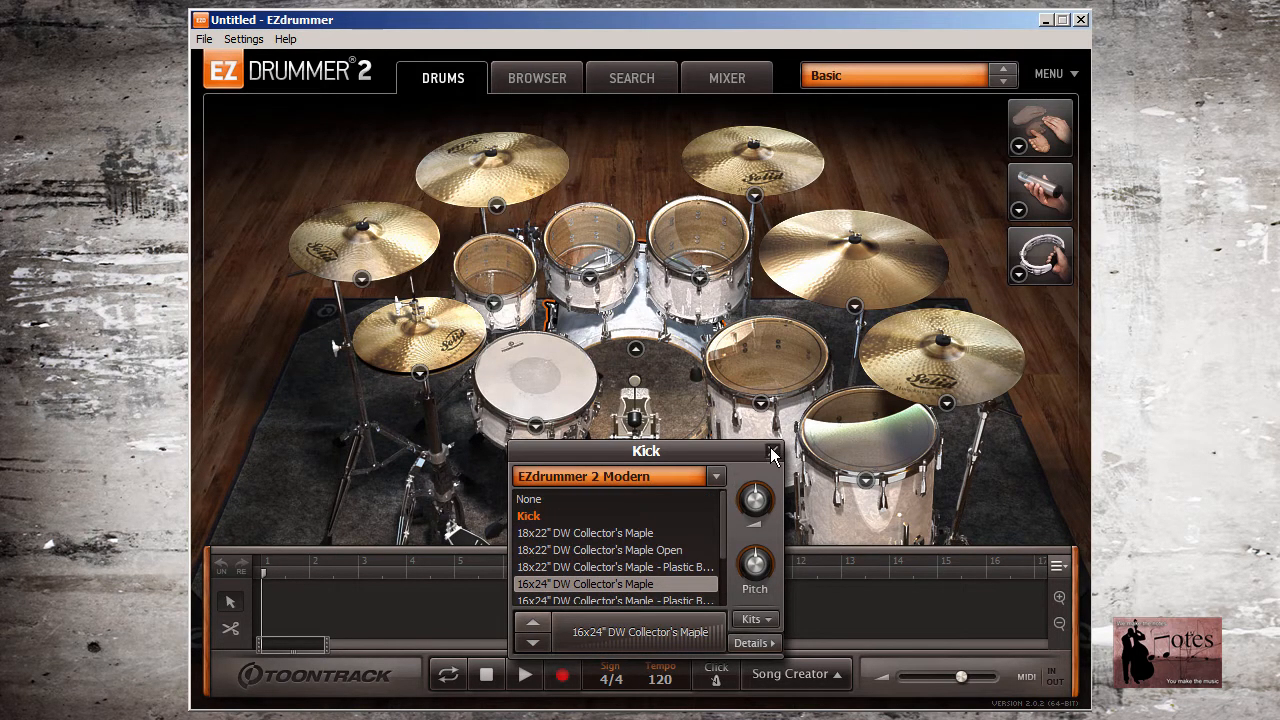
click(771, 451)
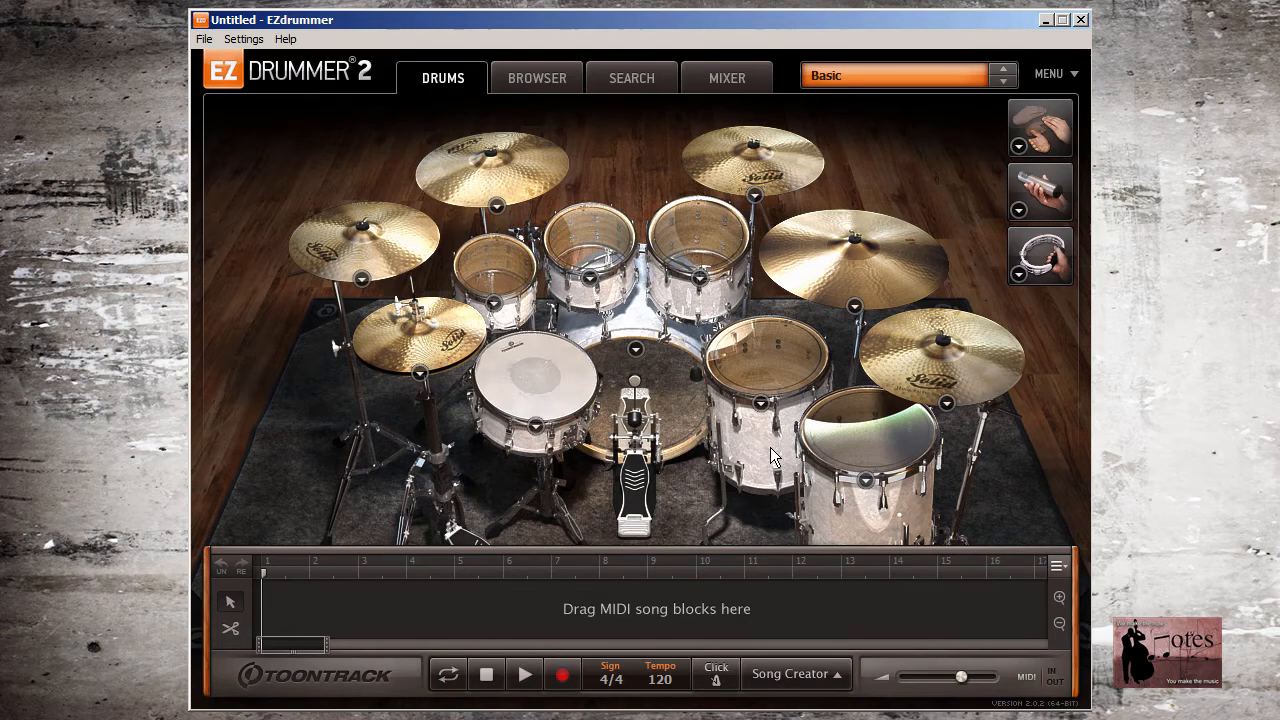
- Place Variation 05 from EZX Nashville's brushed Trainbeats, Trainbeat 4/4 85 BPM Basic Variations, at bar 1 of the song track
click(562, 79)
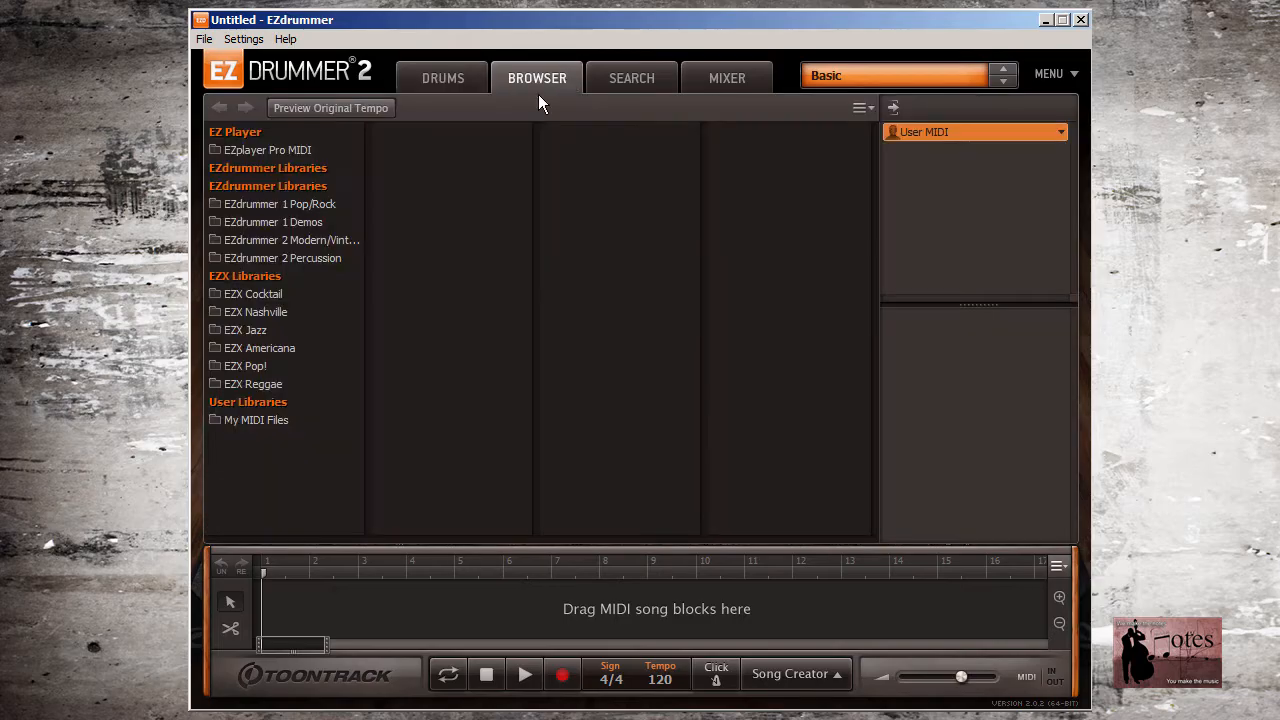
click(271, 311)
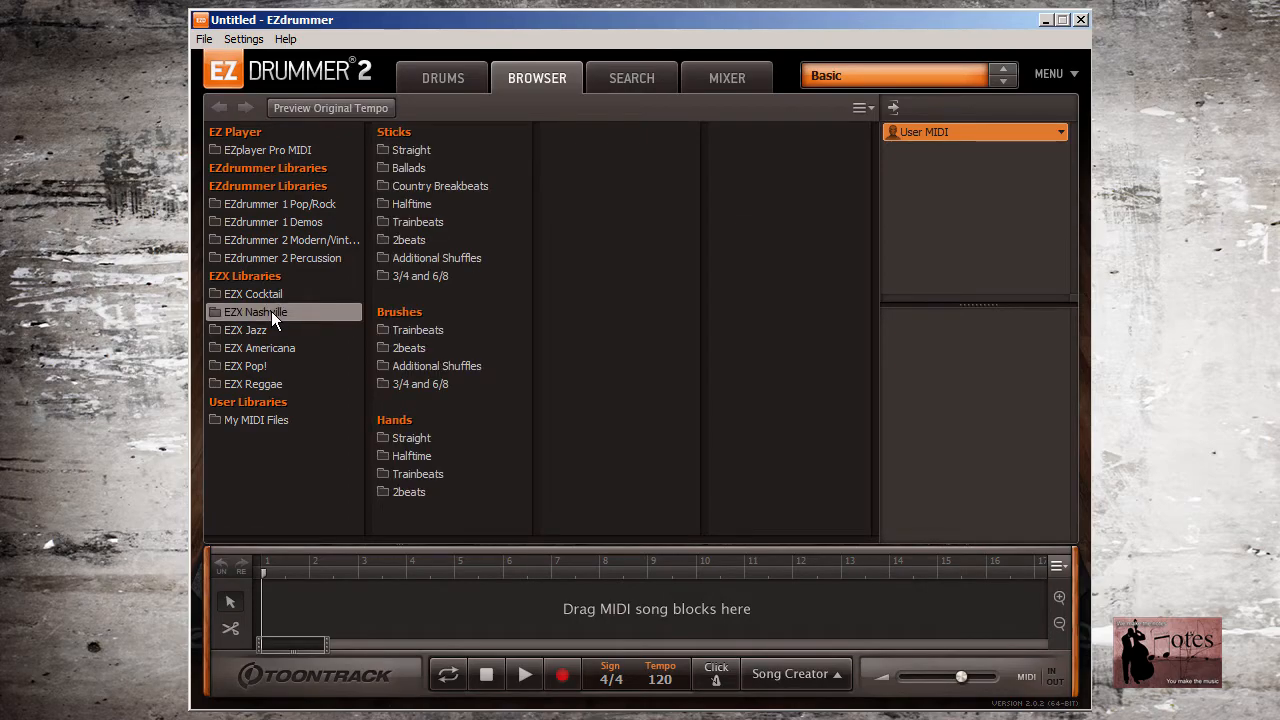
click(422, 331)
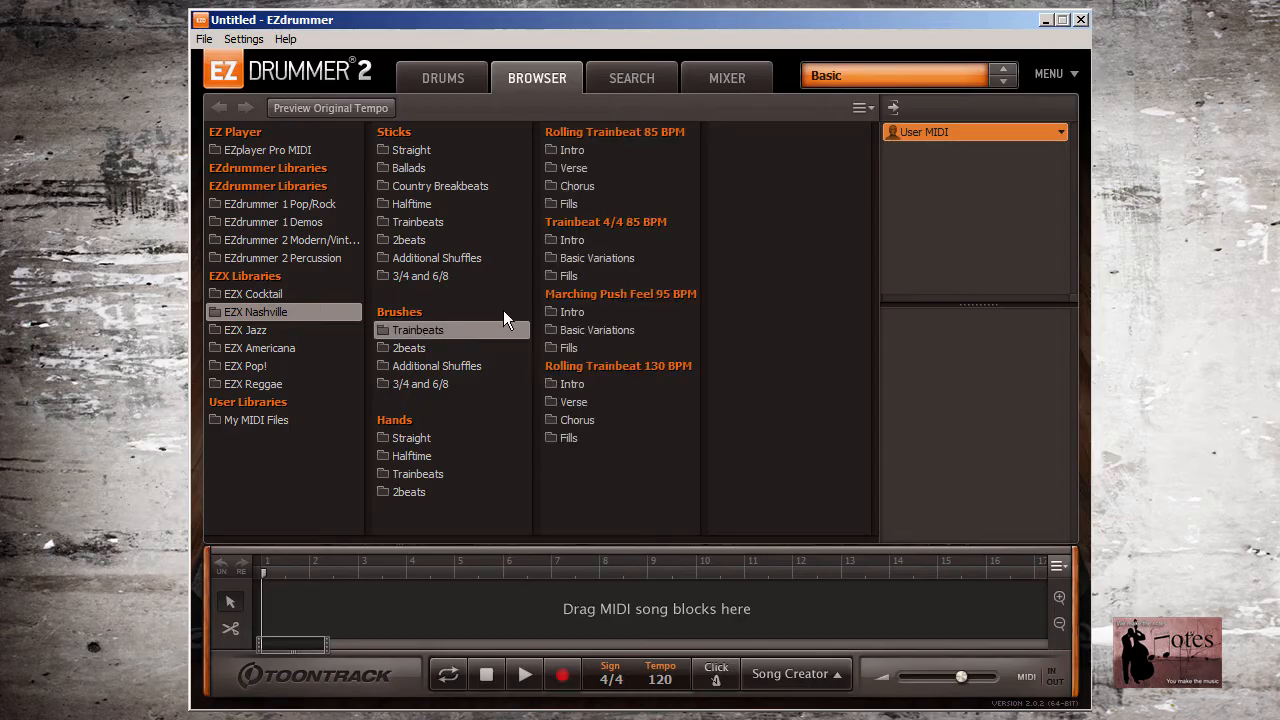
click(599, 259)
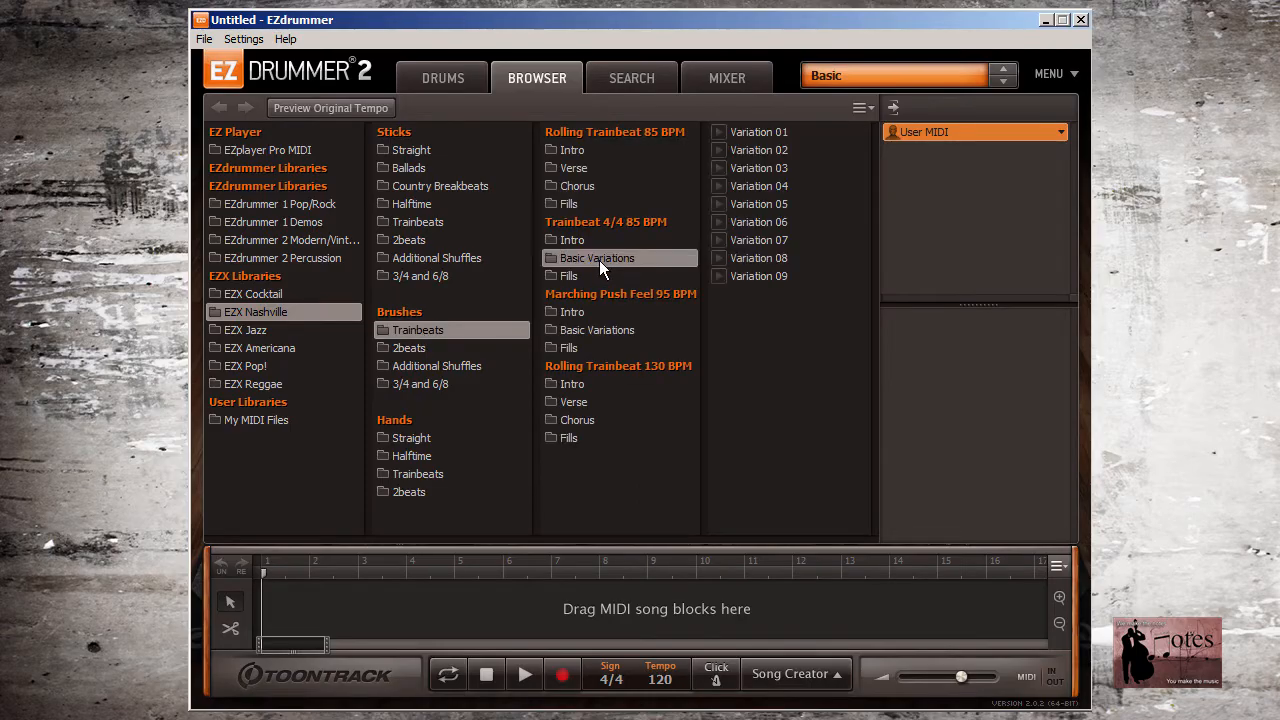
click(774, 203)
drag(769, 203, 208, 615)
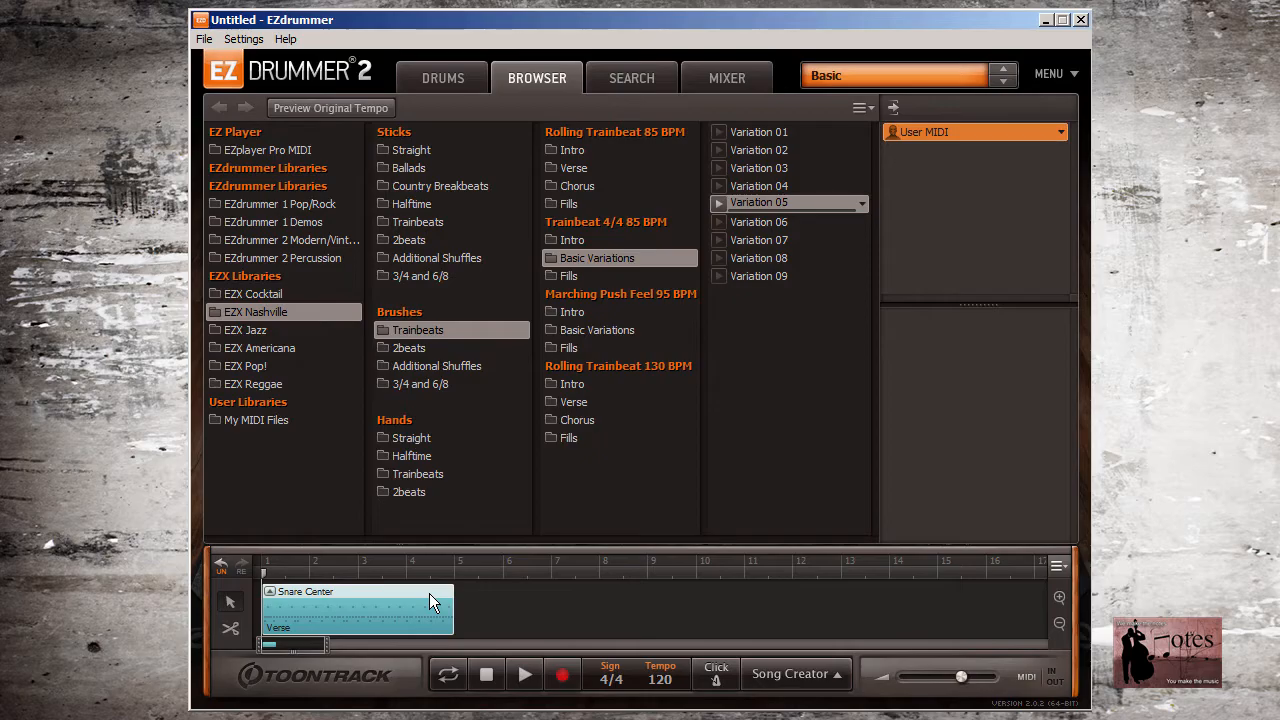
- Turn on looping for the song block, return to the drum kit view, and start playback
click(447, 677)
click(443, 90)
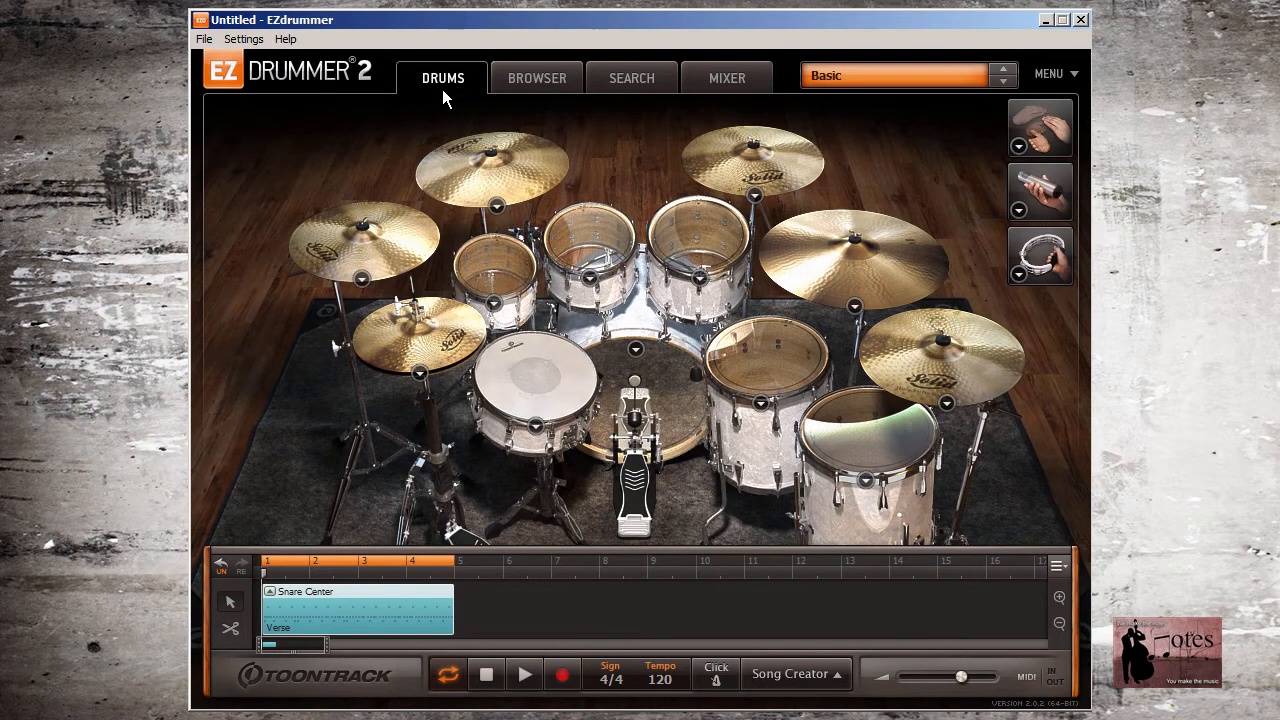
click(637, 351)
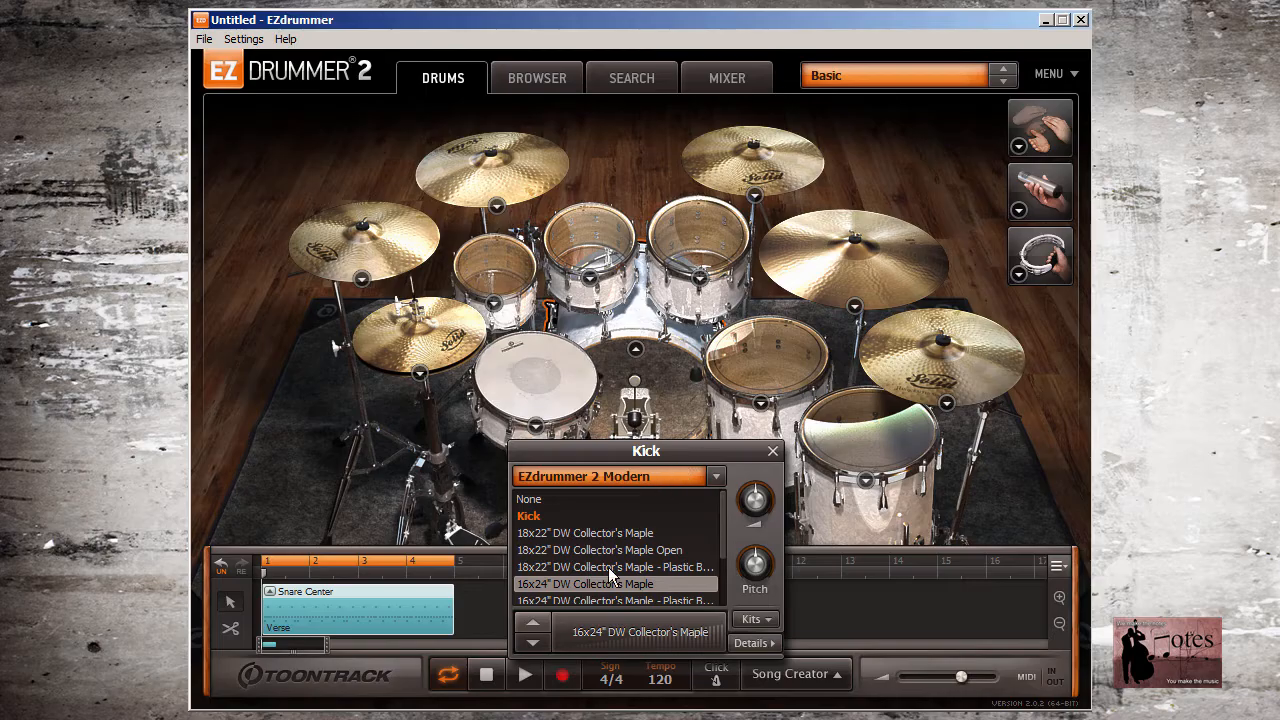
click(528, 675)
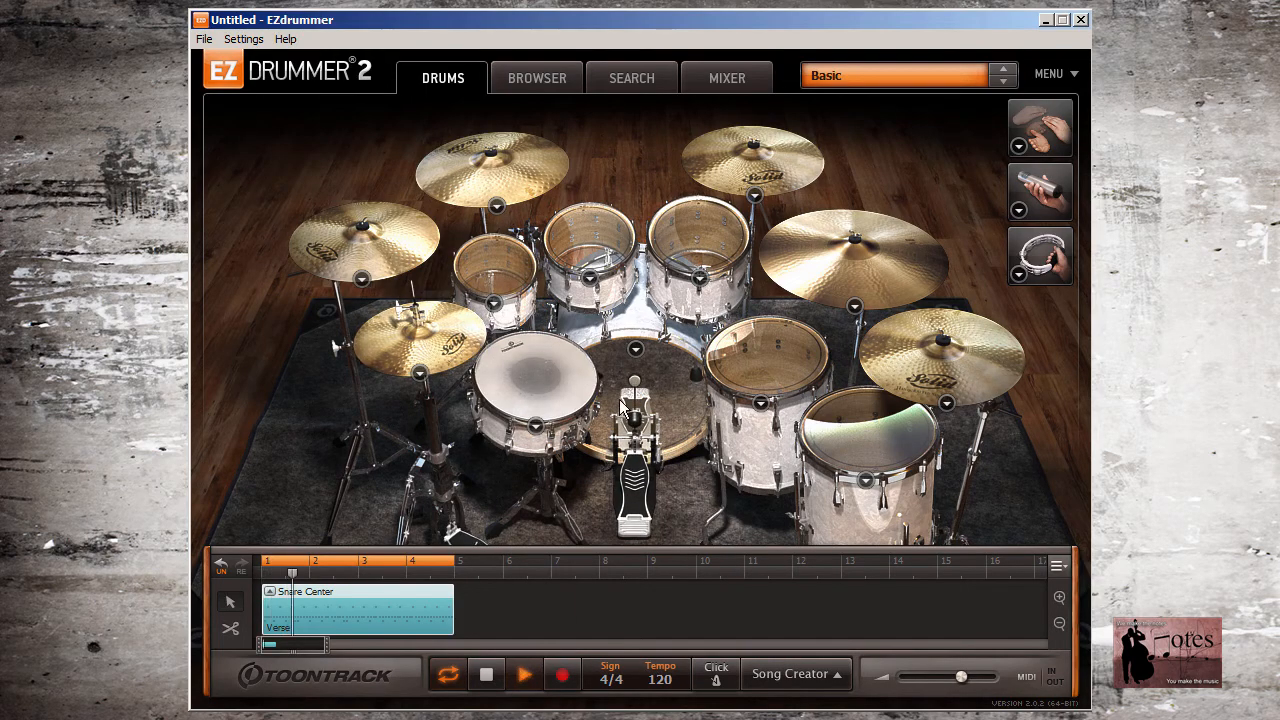
- Audition DW and Yamaha kicks over the looping groove, select the 18x22" DW Collector's Maple, and stop playback
click(634, 352)
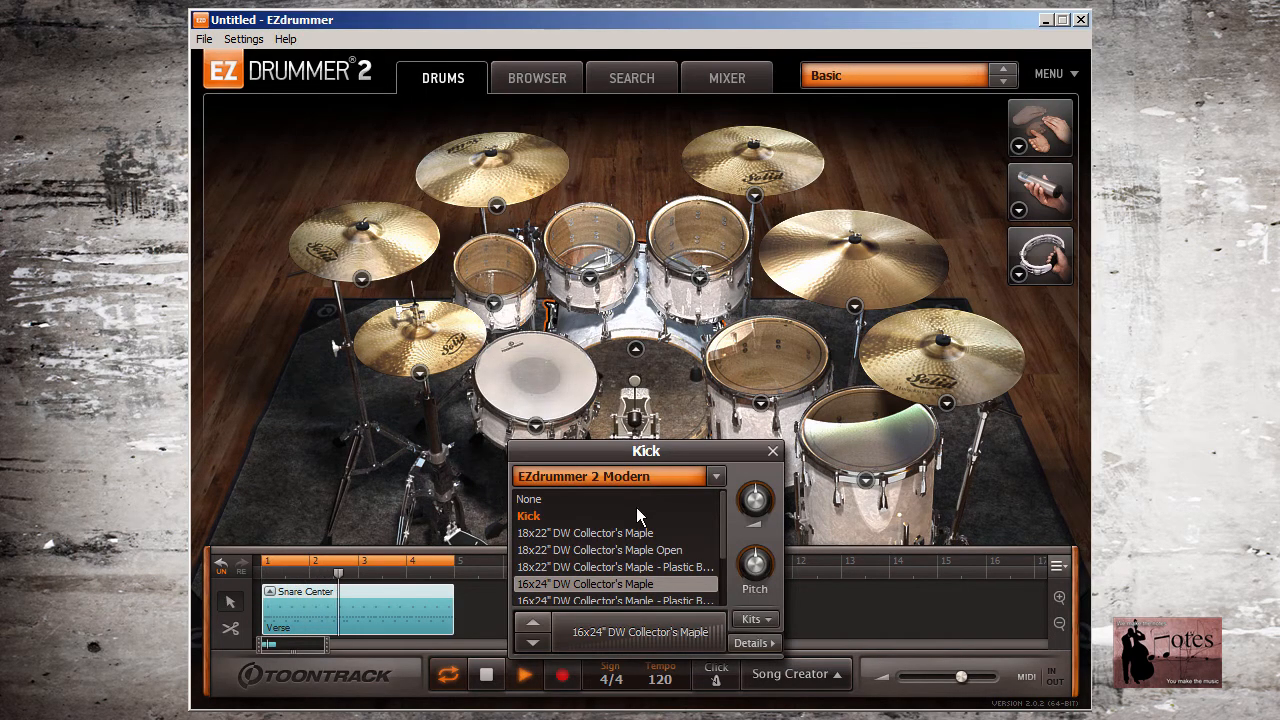
click(649, 567)
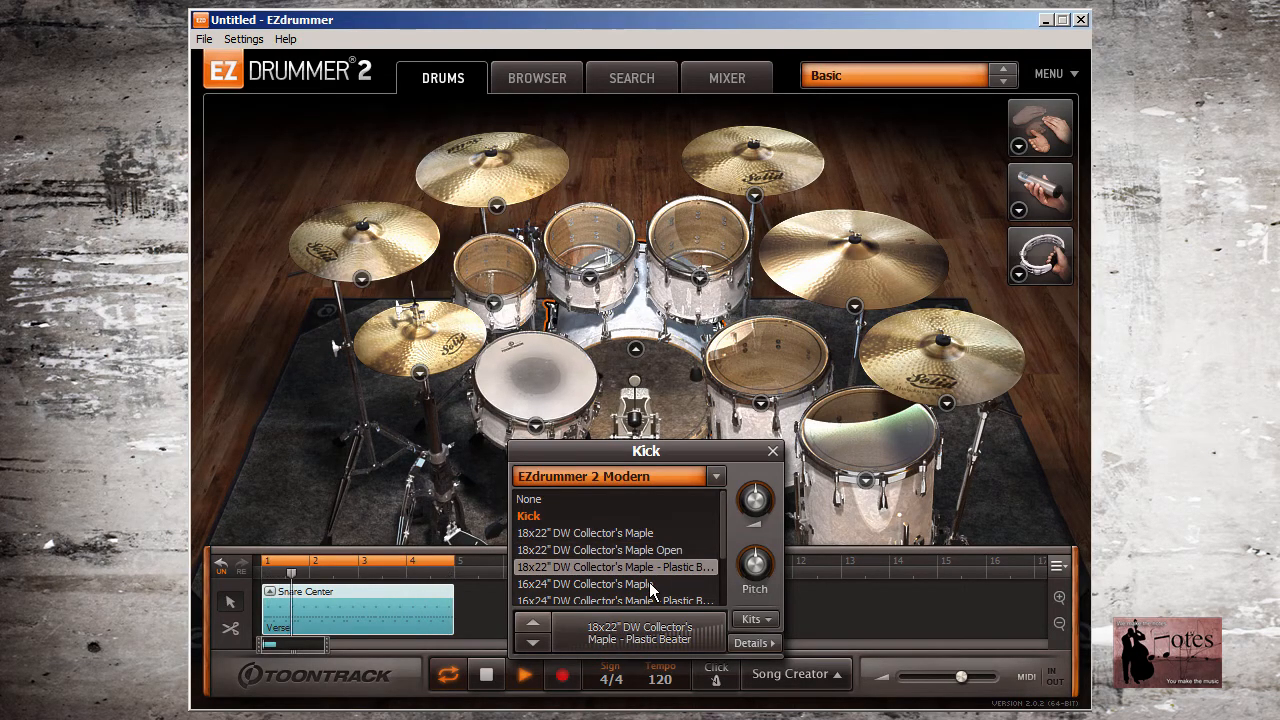
click(649, 583)
drag(723, 547, 685, 595)
click(620, 580)
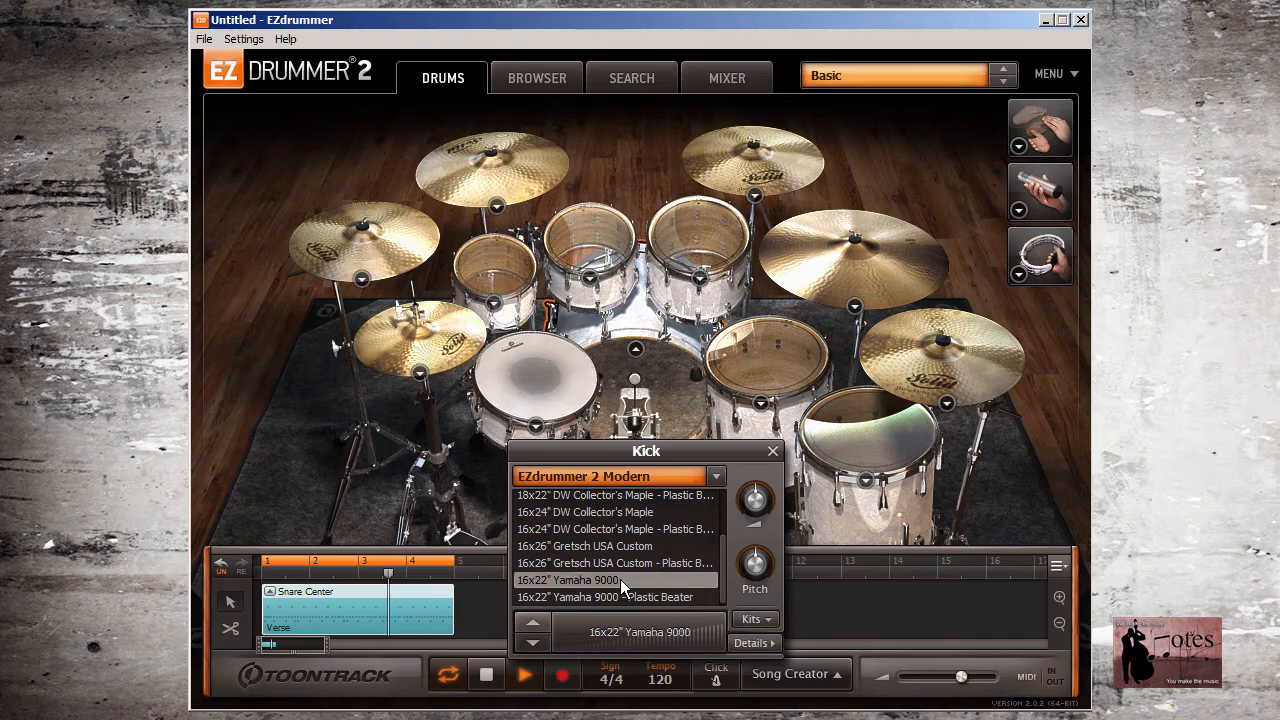
click(696, 596)
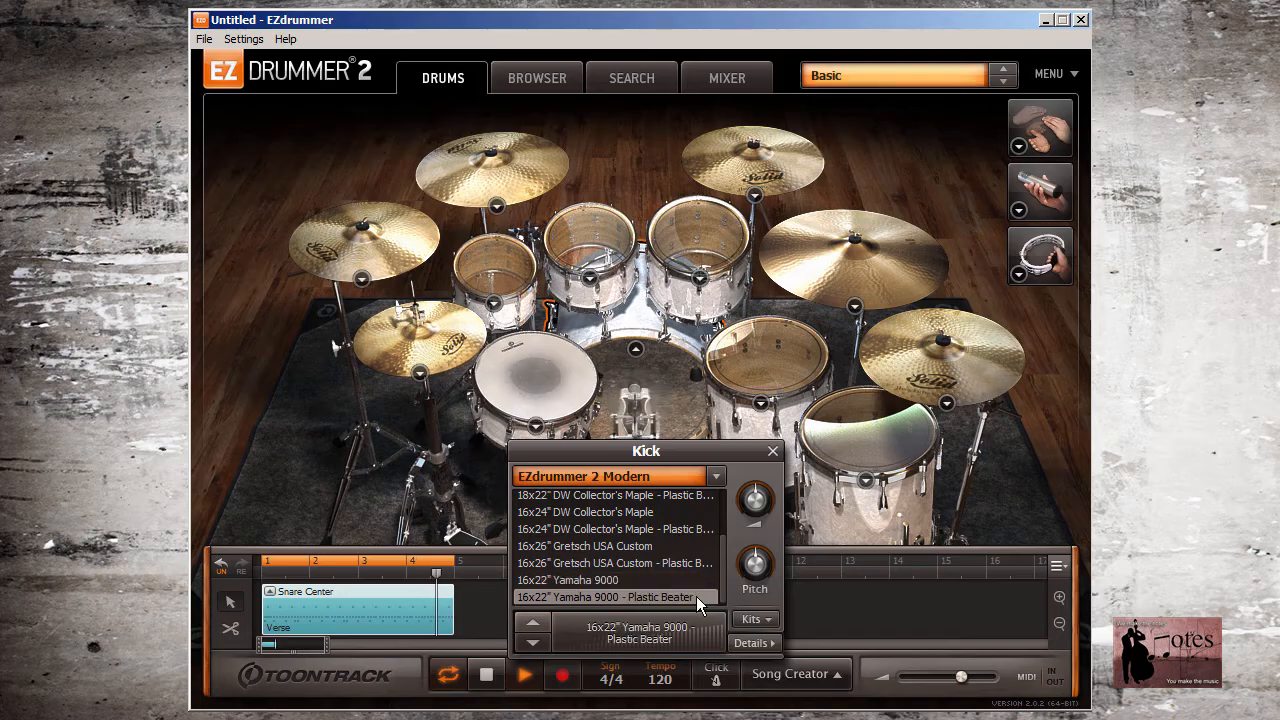
drag(724, 566, 730, 507)
click(640, 537)
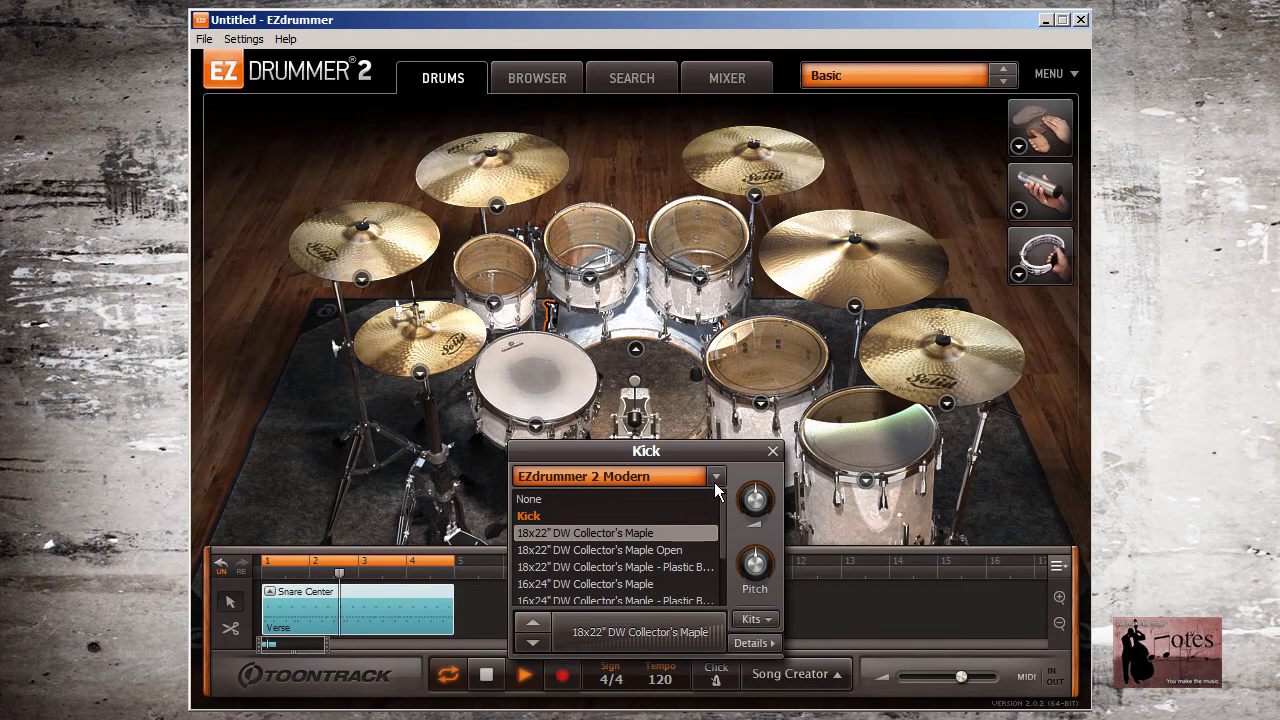
click(487, 676)
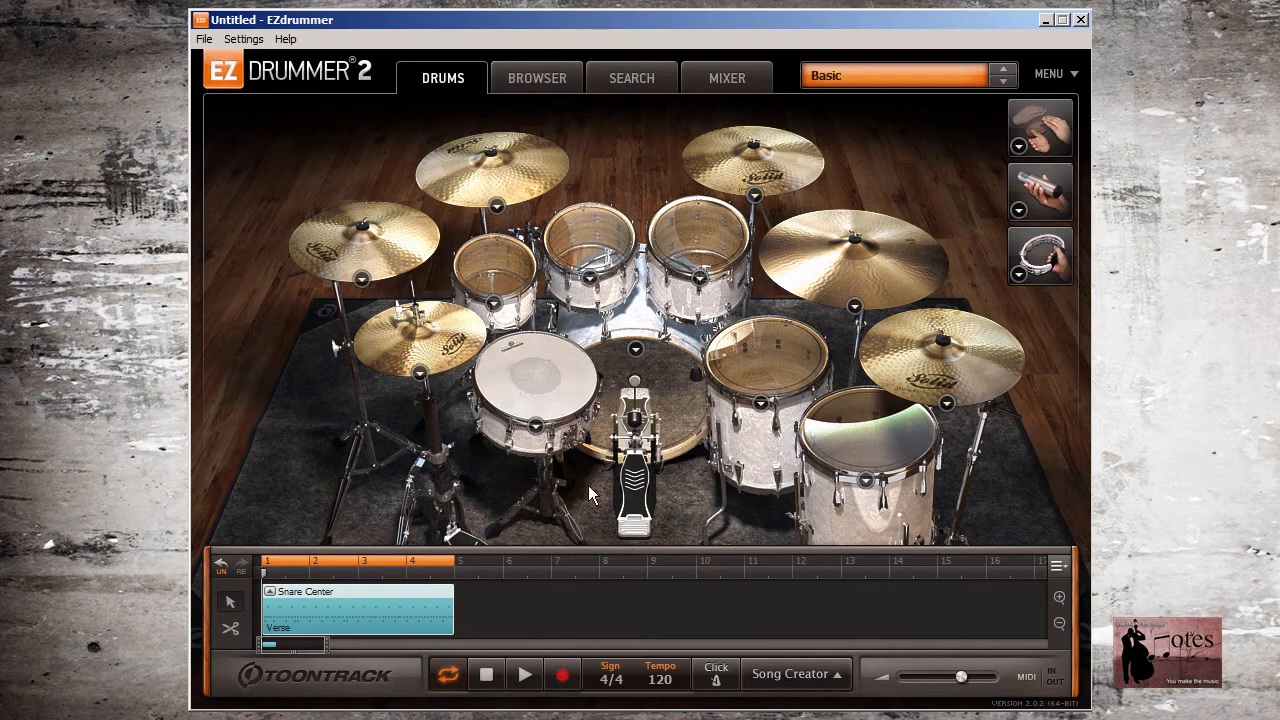
- Reopen the kick options and step forward through the kicks one by one to 16x22" Yamaha 9000 - Plastic Beater
click(636, 350)
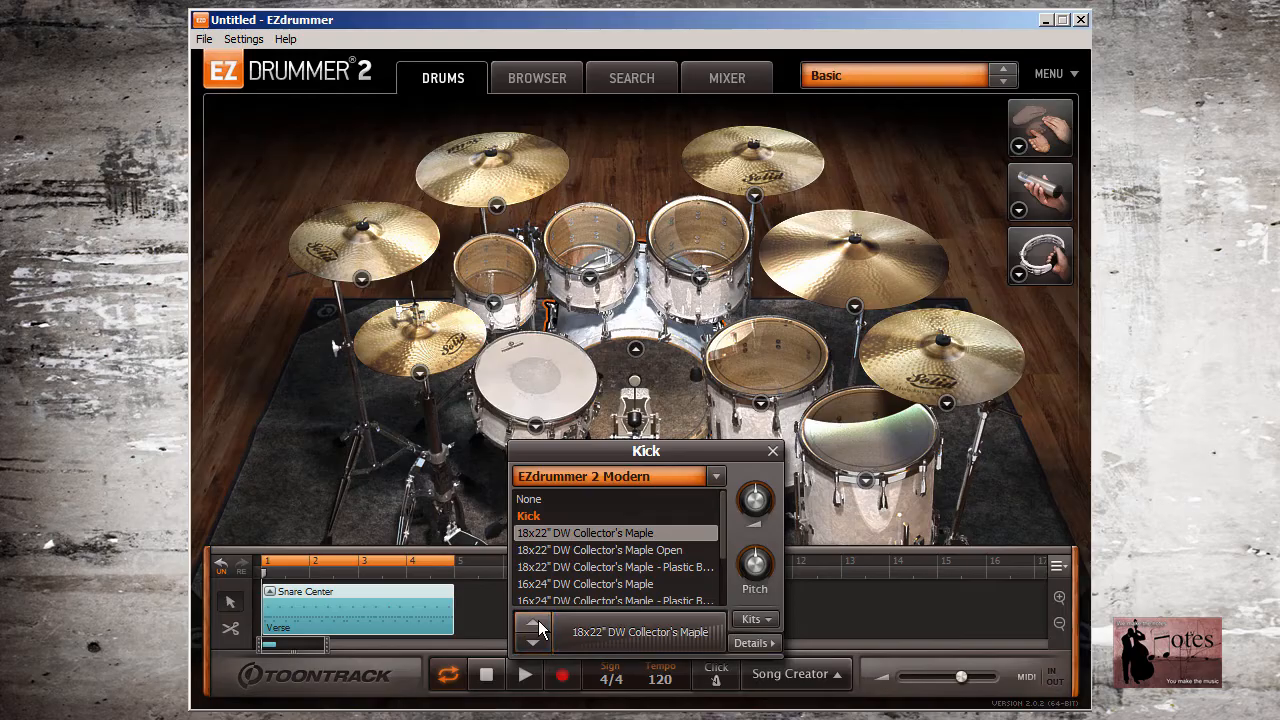
click(532, 643)
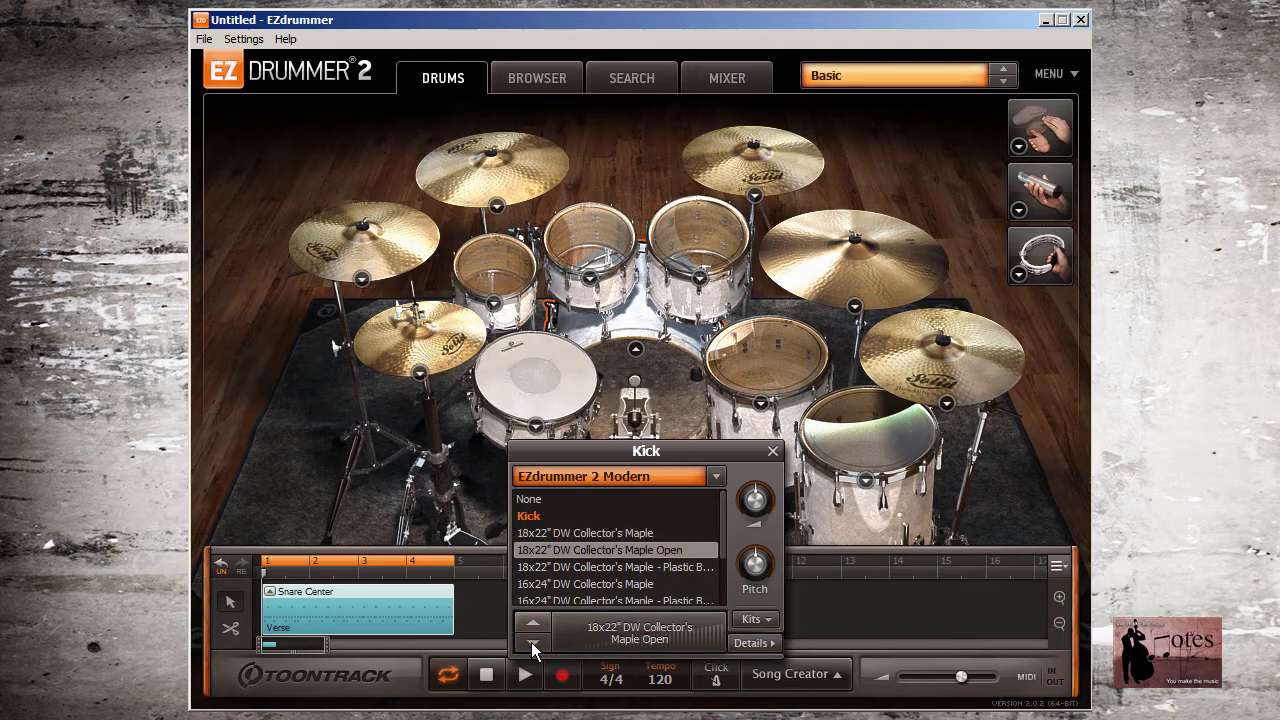
click(532, 643)
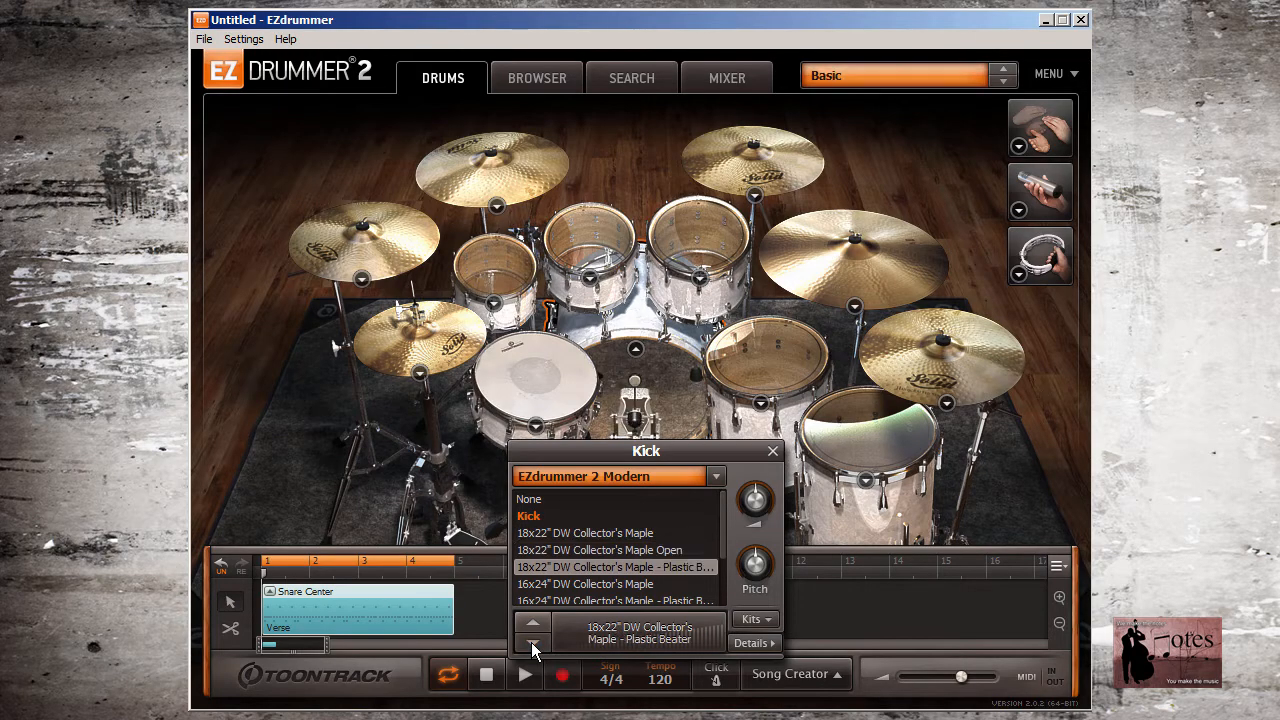
click(532, 643)
click(532, 643)
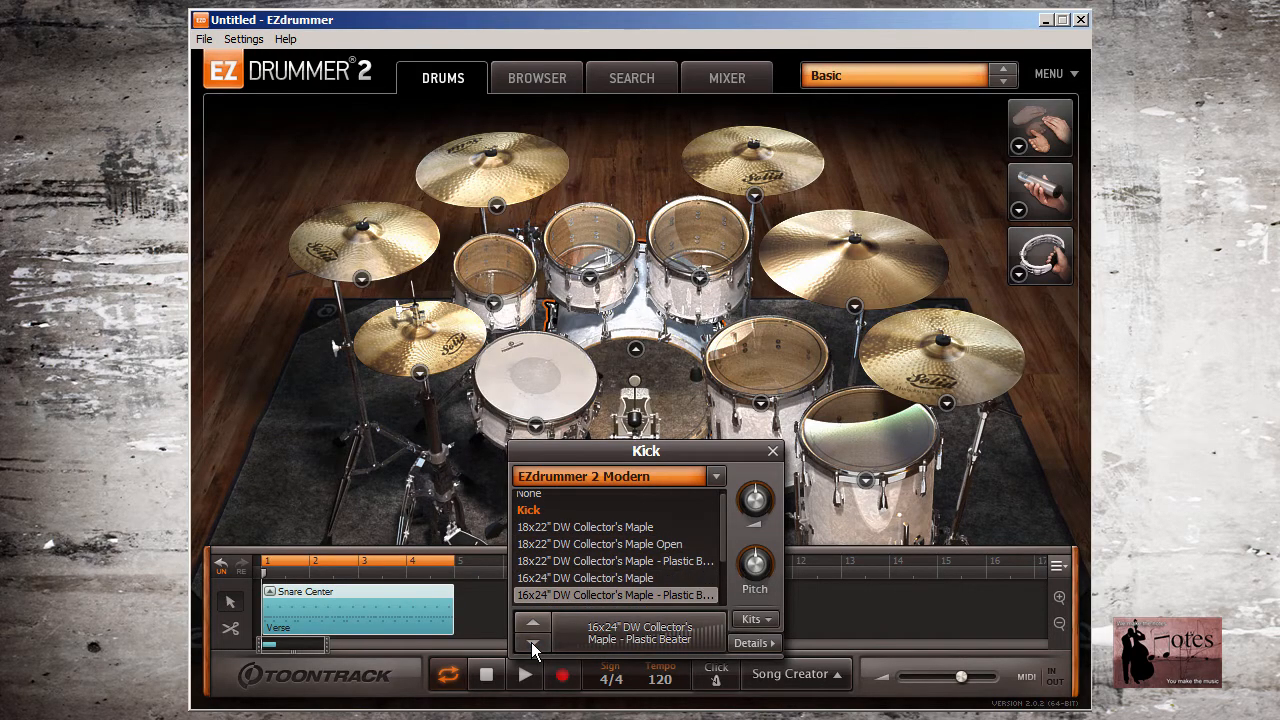
click(532, 643)
click(532, 643)
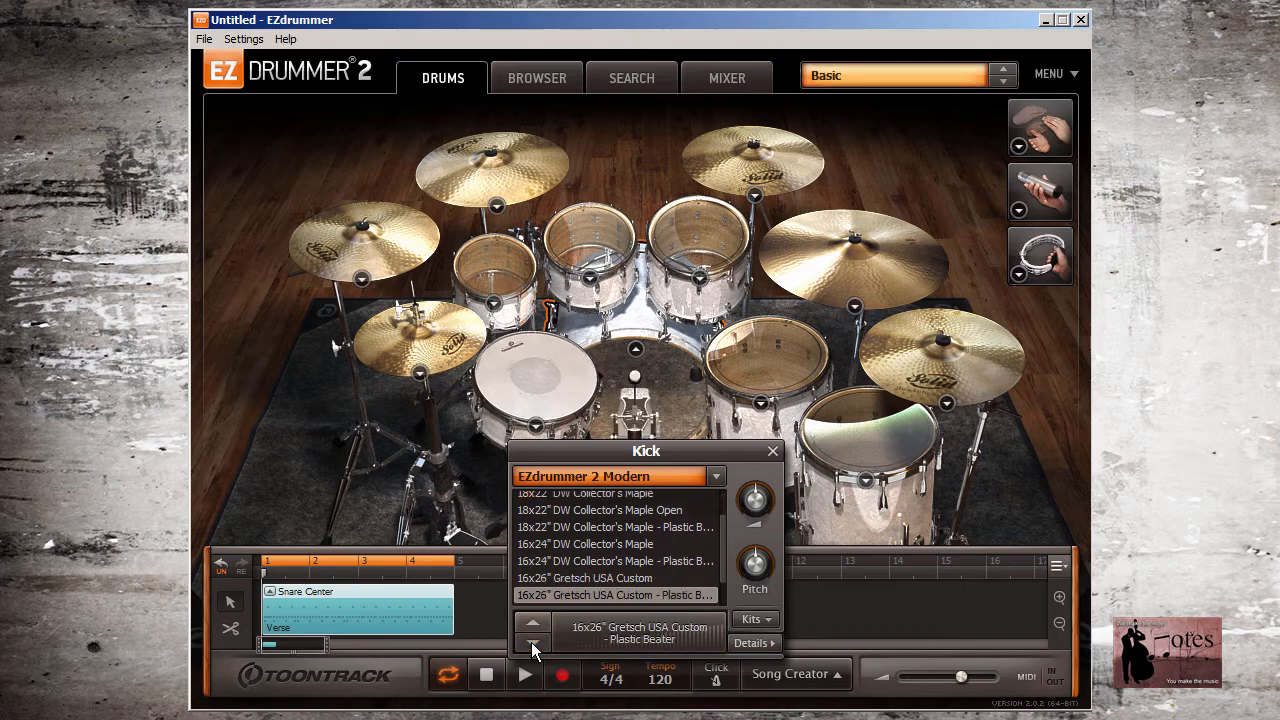
click(532, 643)
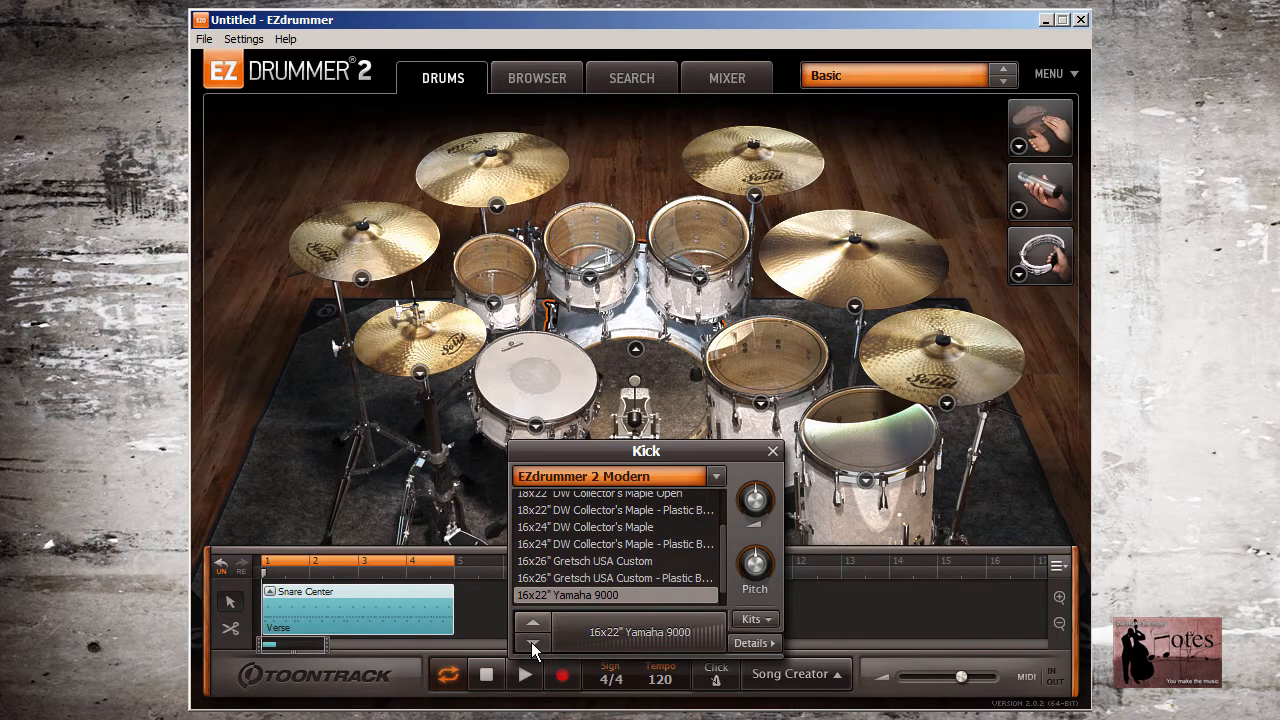
click(532, 643)
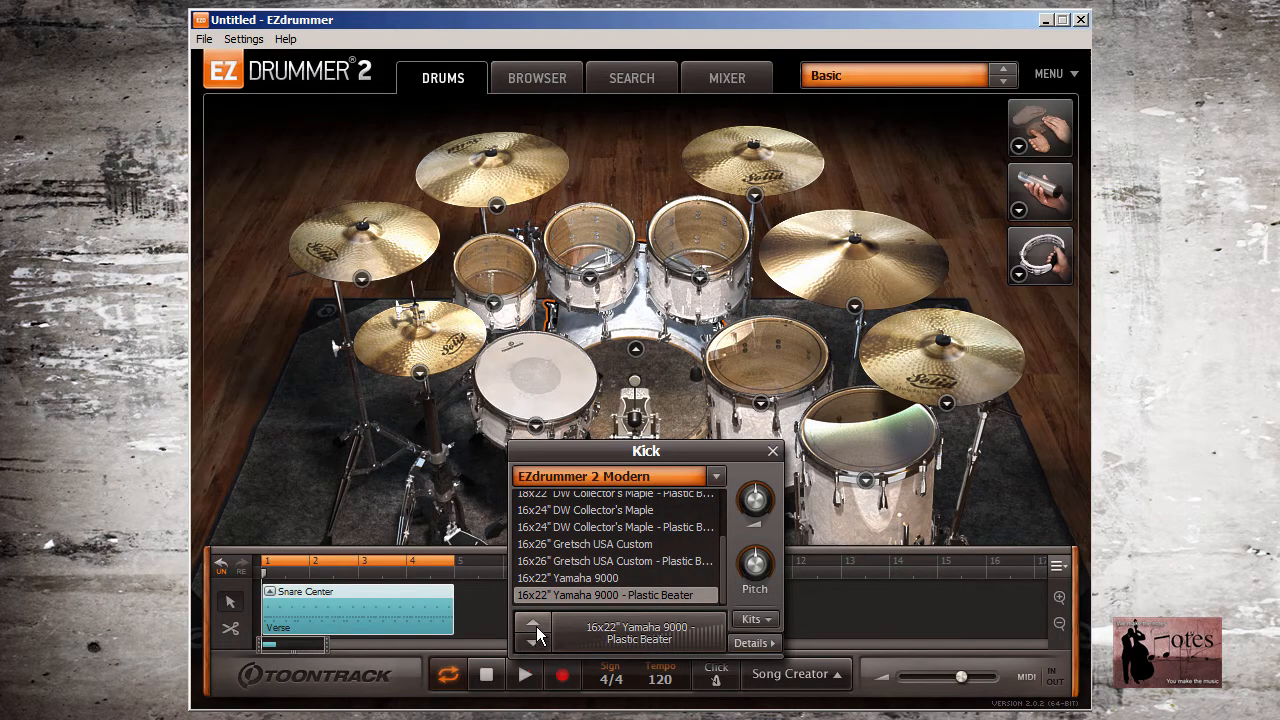
- Step backward through the whole kick list until None is selected
click(536, 620)
click(536, 620)
click(536, 620)
click(536, 620)
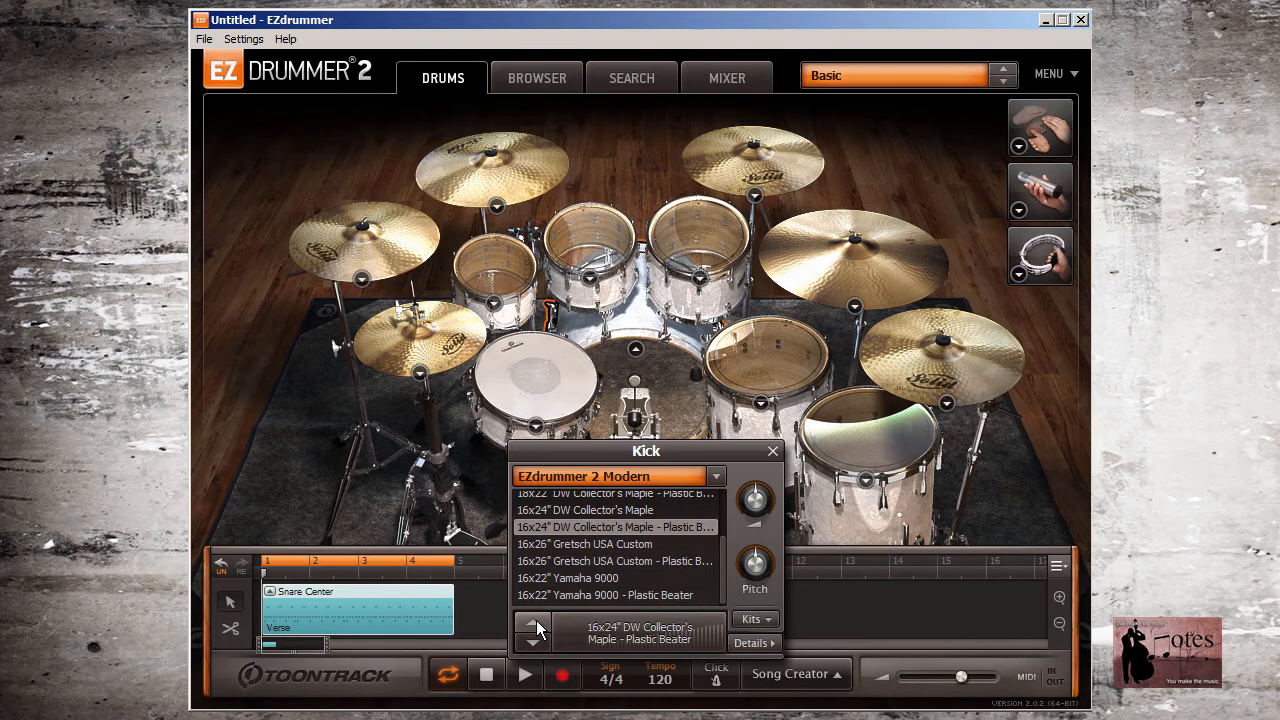
click(536, 620)
click(536, 620)
click(536, 620)
click(536, 620)
click(536, 620)
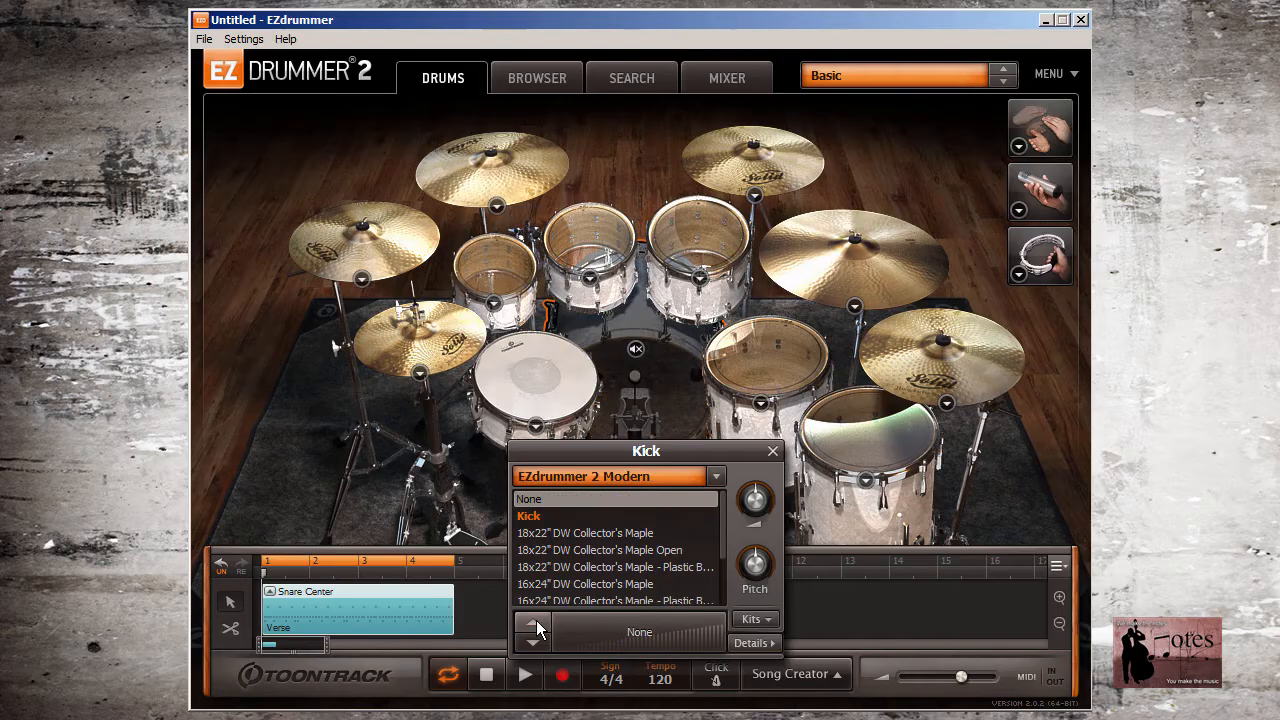
- Try the 18x22" DW Collector's Maple and its Open version, and set the kick to 16x24" DW Collector's Maple
click(556, 534)
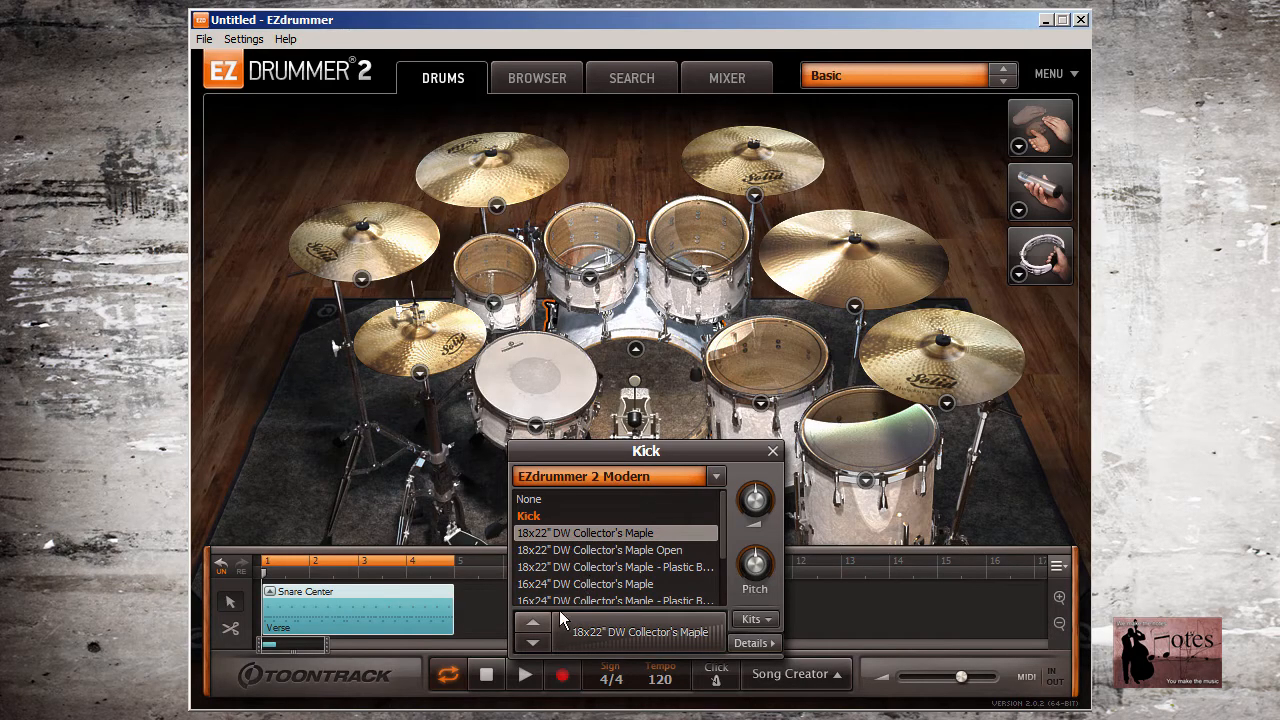
click(532, 644)
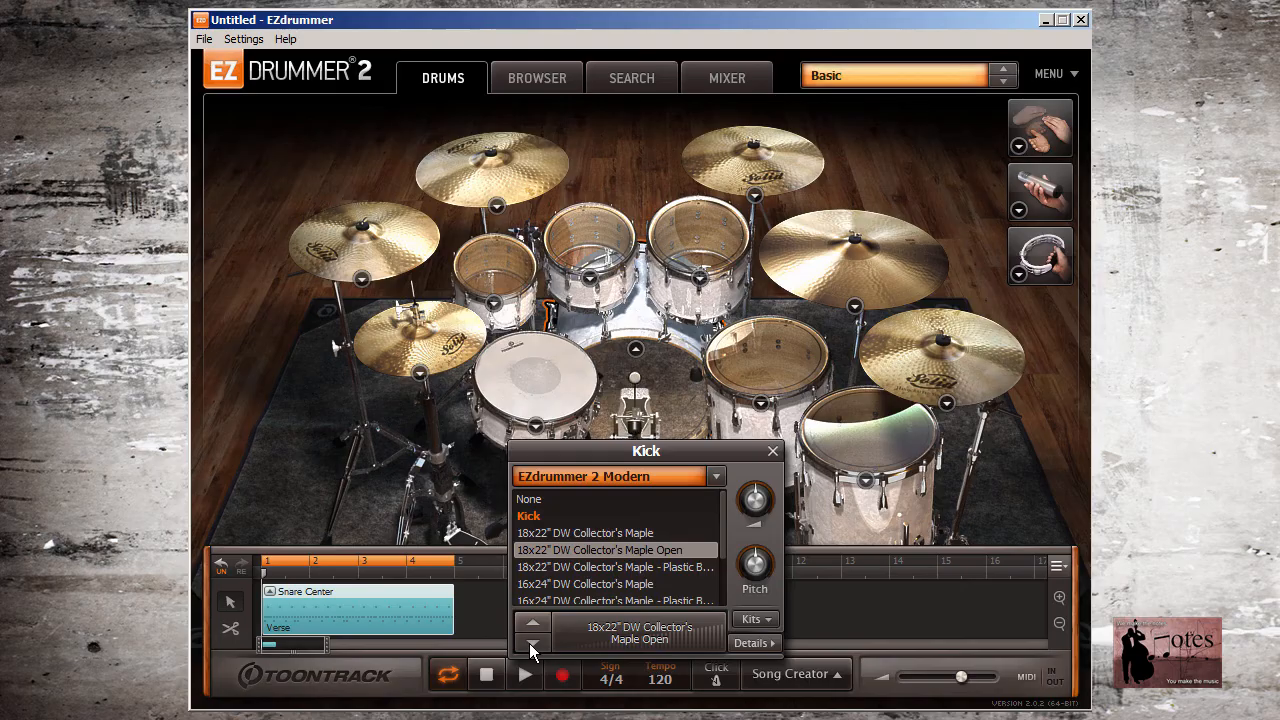
click(580, 583)
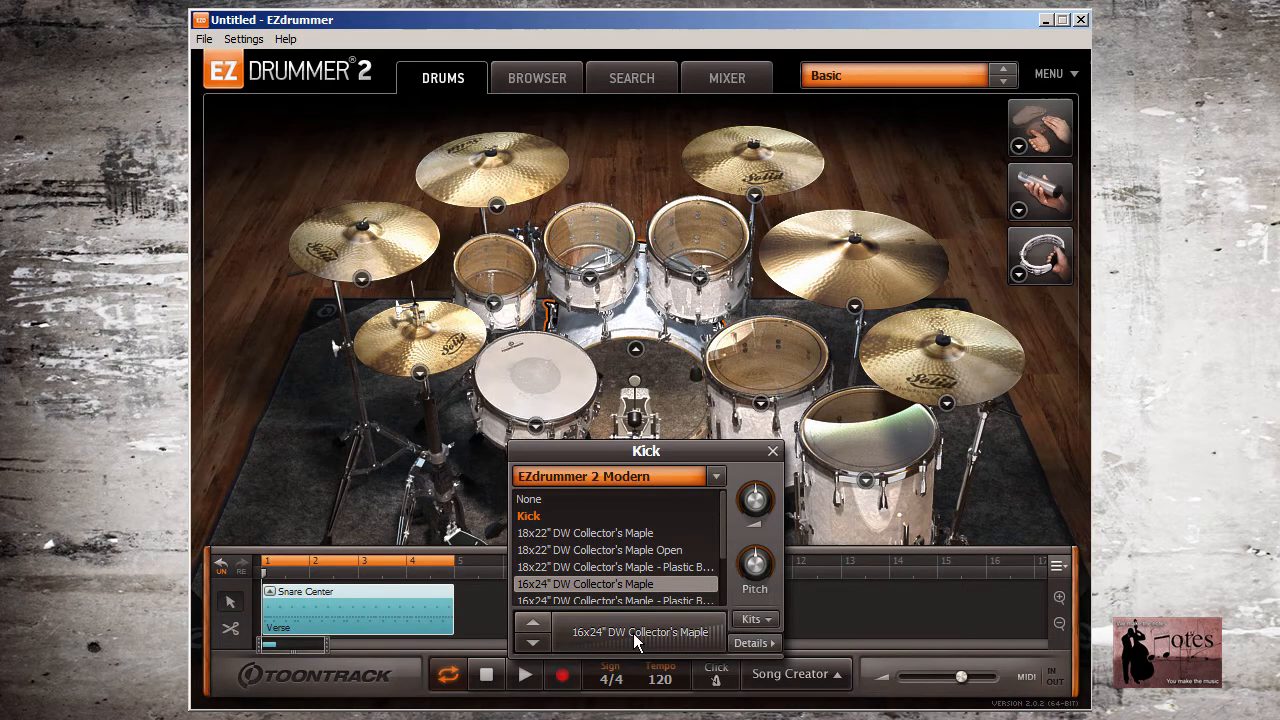
- Audition the selected 16x24" DW Collector's Maple kick at soft, medium and hard velocities using its preview strip
click(562, 632)
click(712, 633)
click(606, 631)
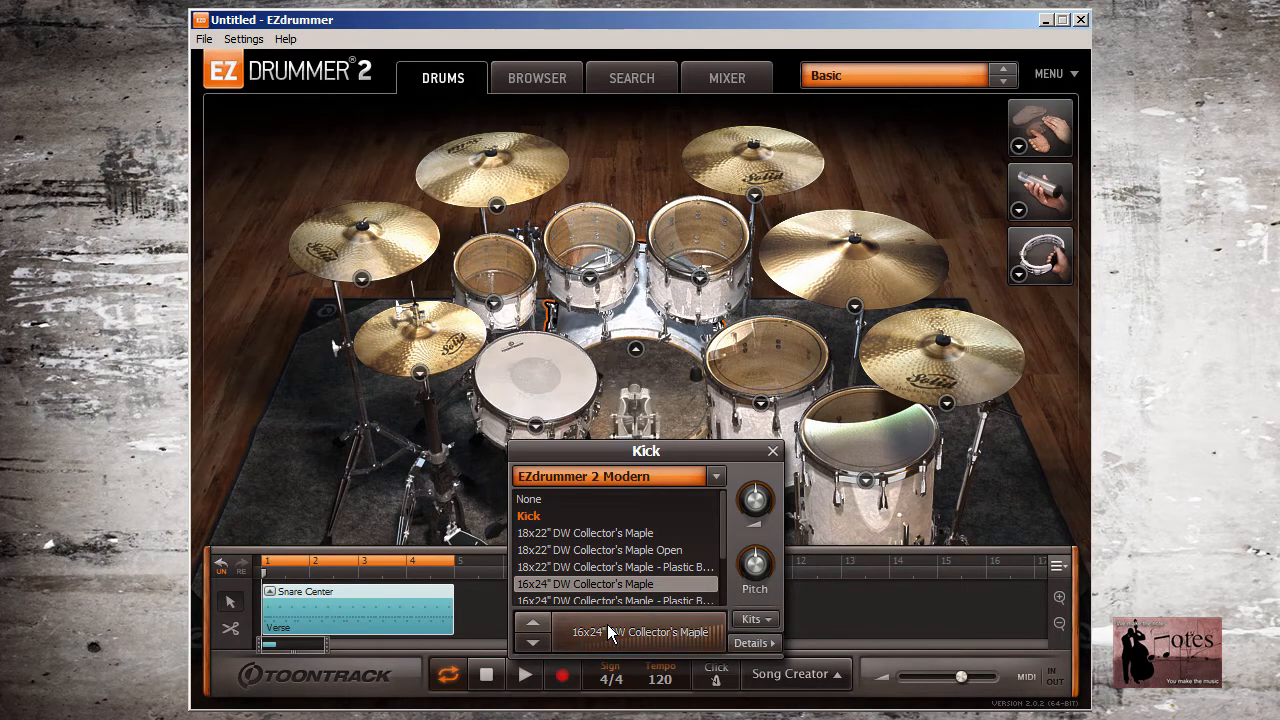
click(650, 630)
click(705, 630)
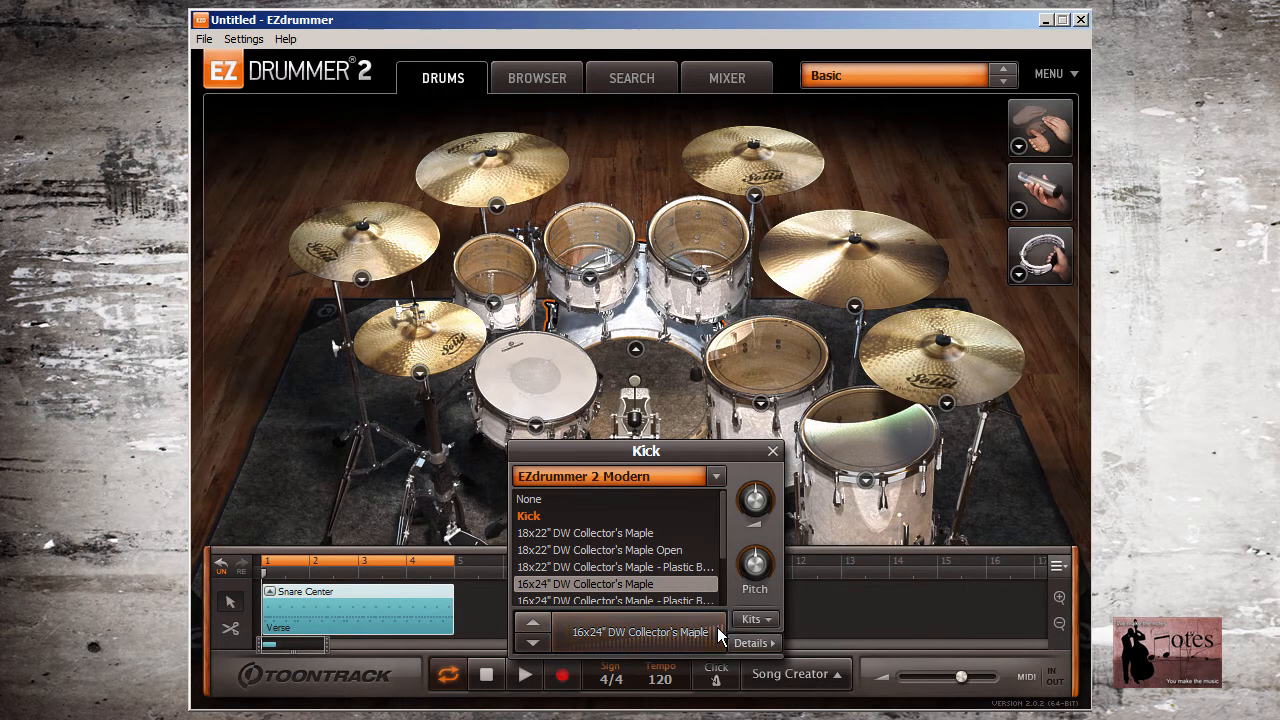
click(718, 628)
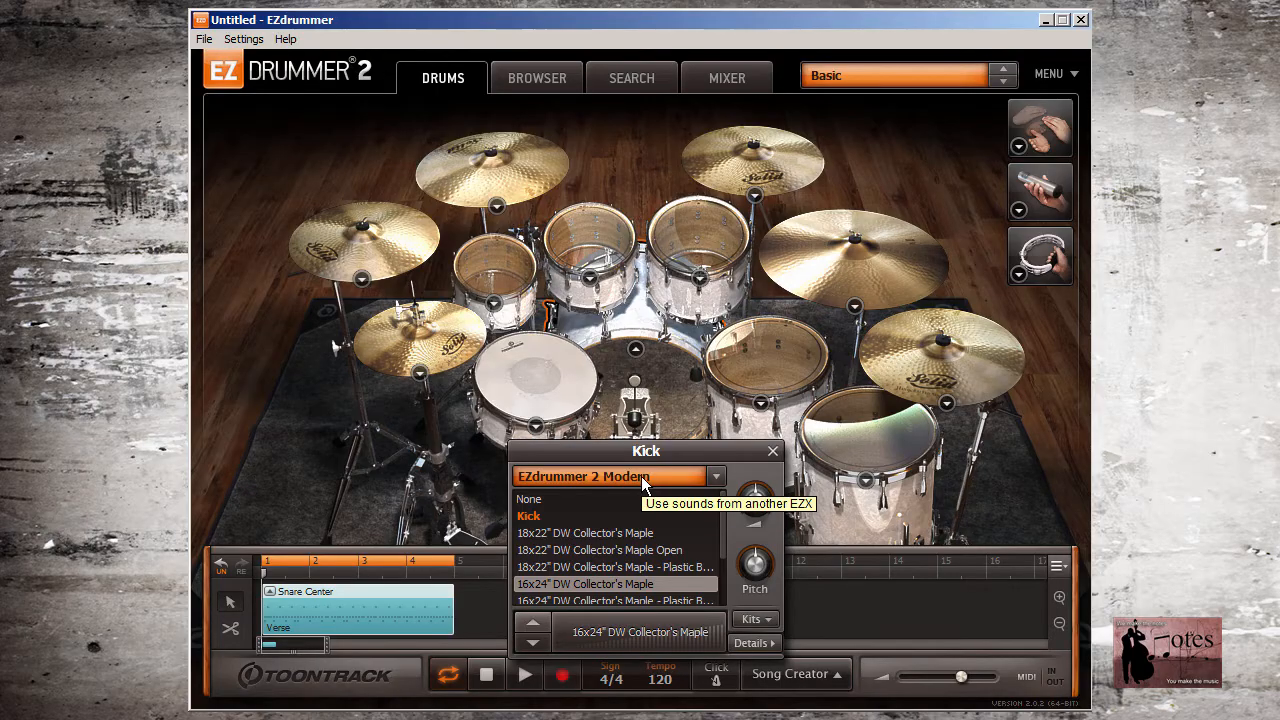
- View the other EZX libraries available for the kick without changing the library, and close the kick options
click(716, 478)
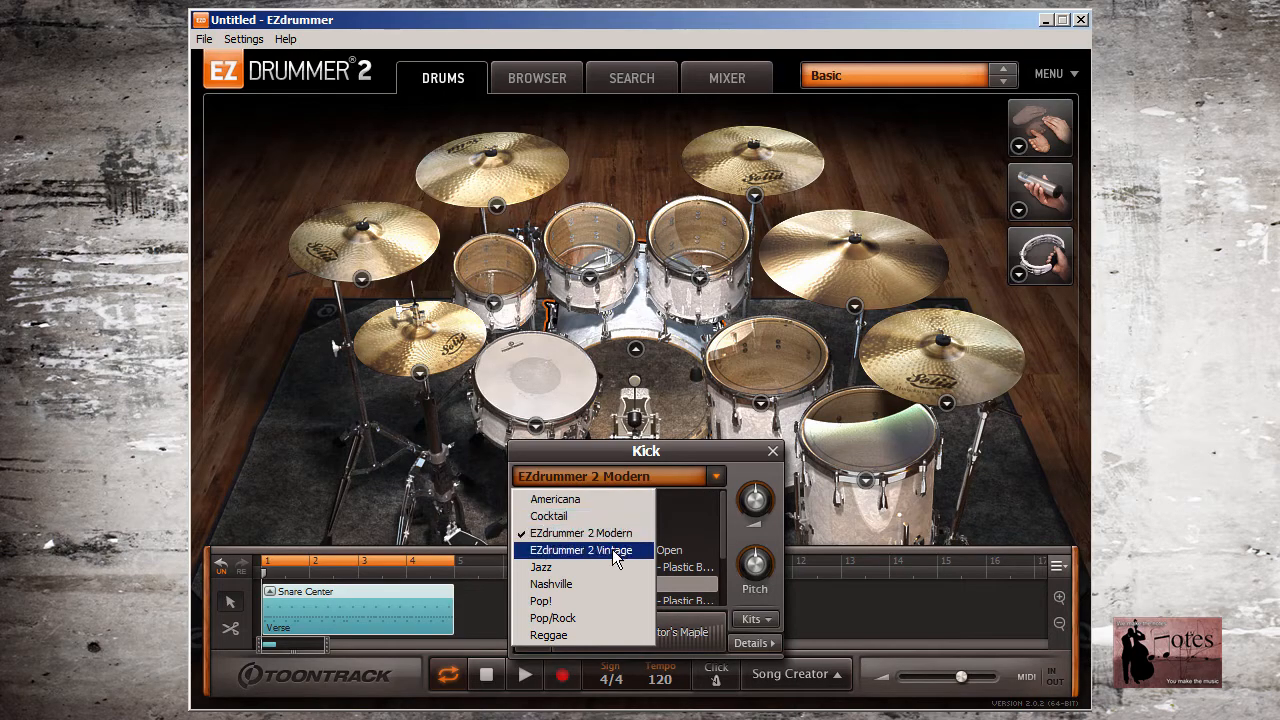
click(701, 450)
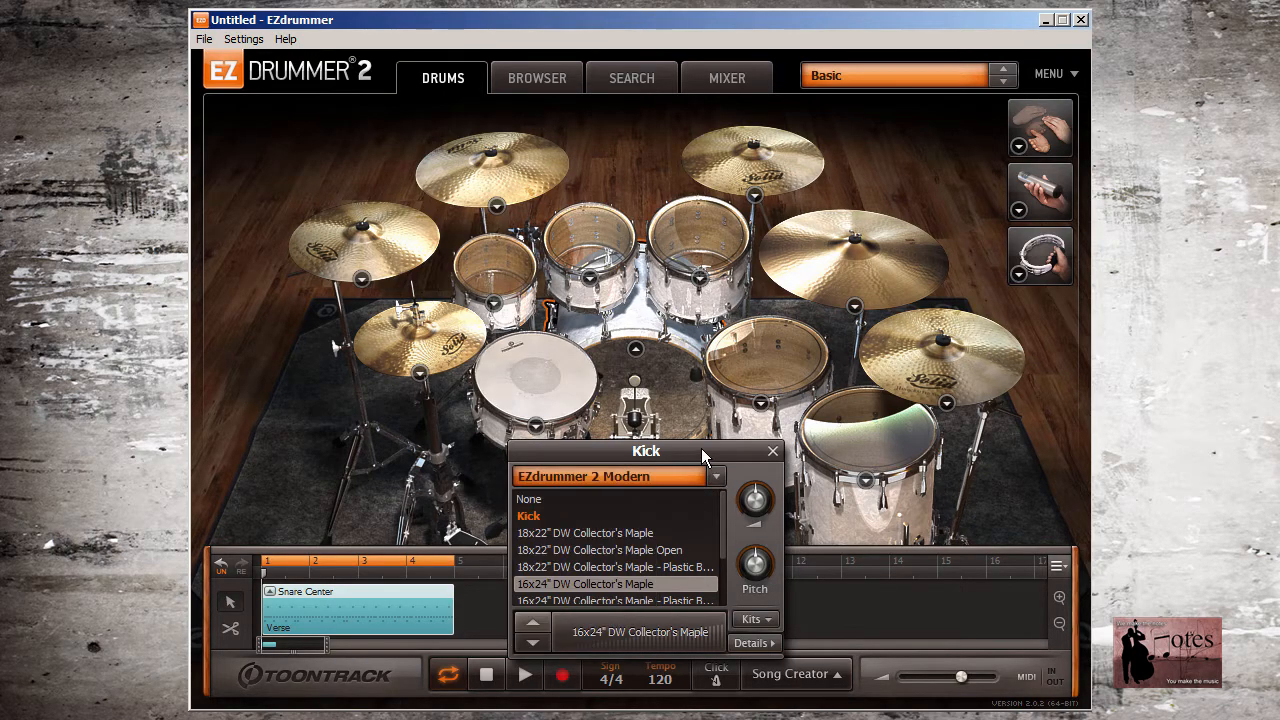
click(773, 453)
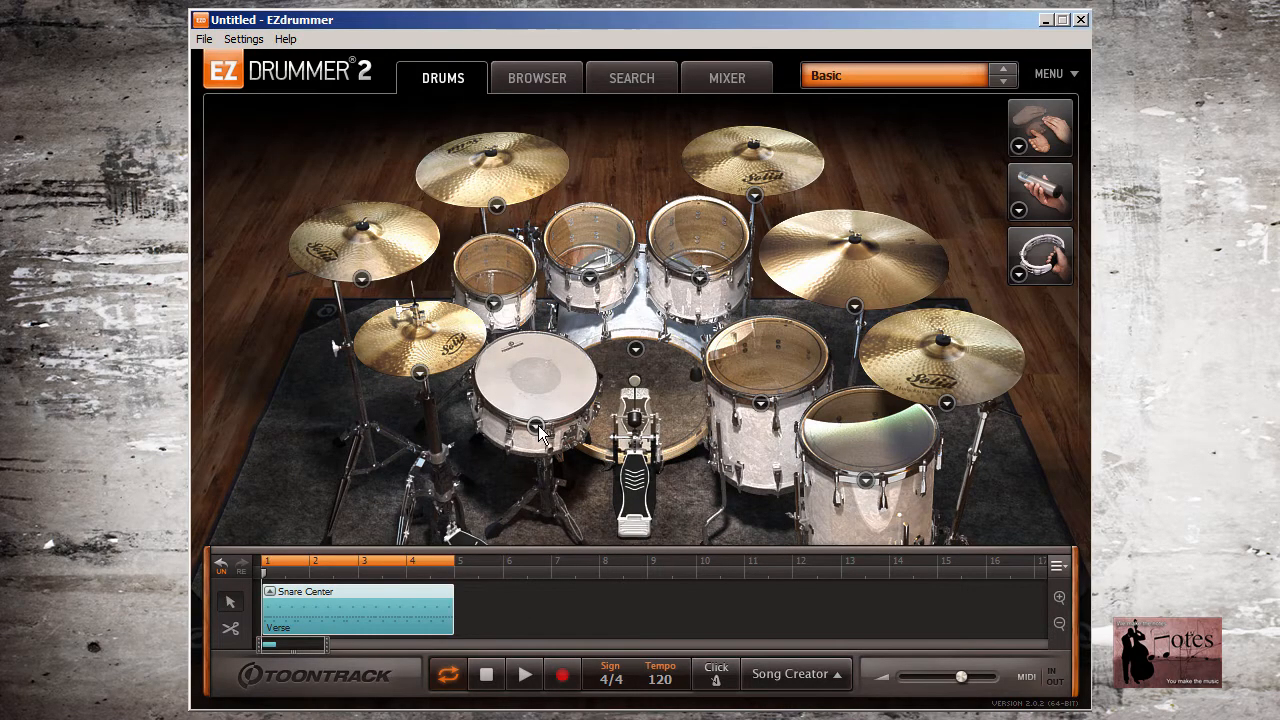
- Open the snare options and switch the snare's sound library to Reggae
click(535, 426)
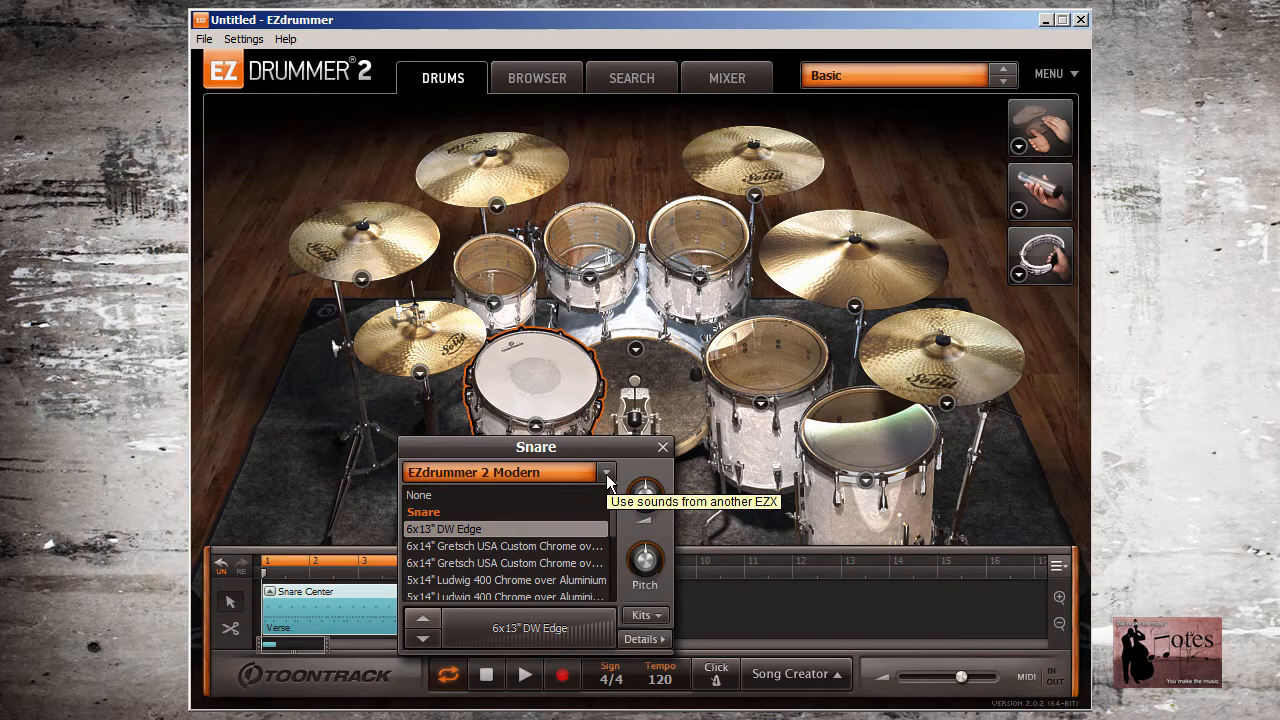
click(606, 474)
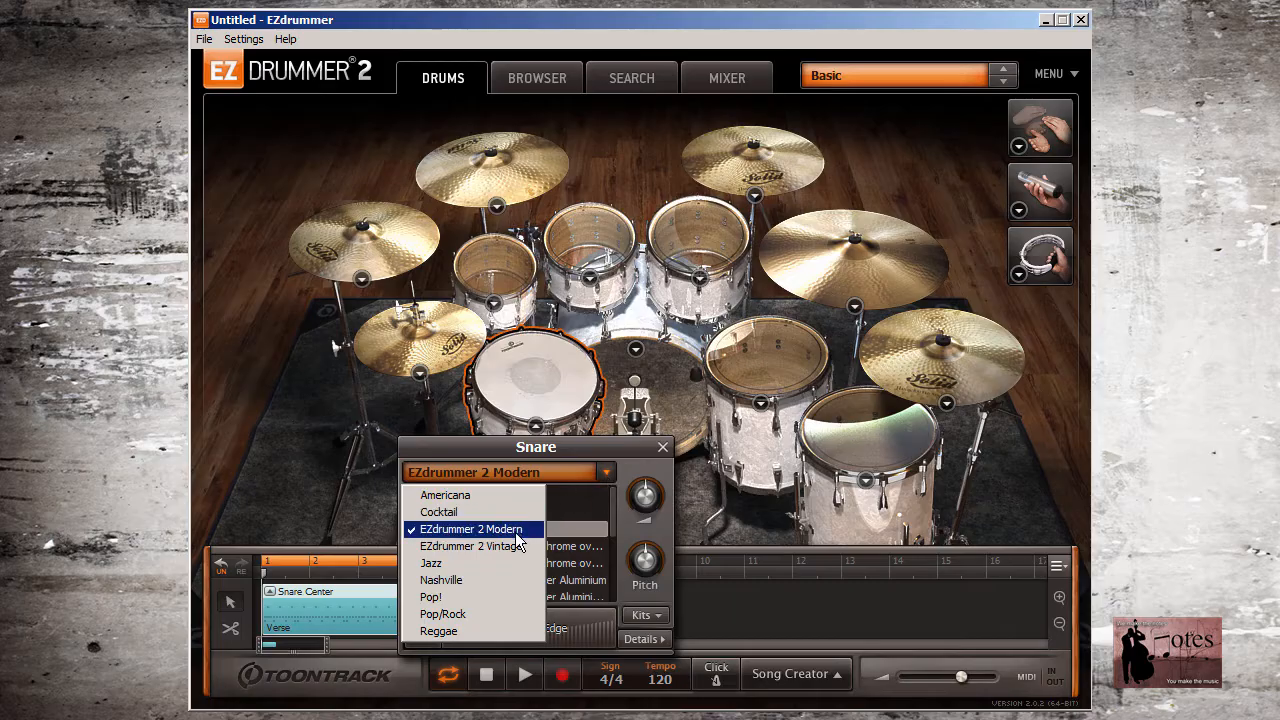
click(437, 629)
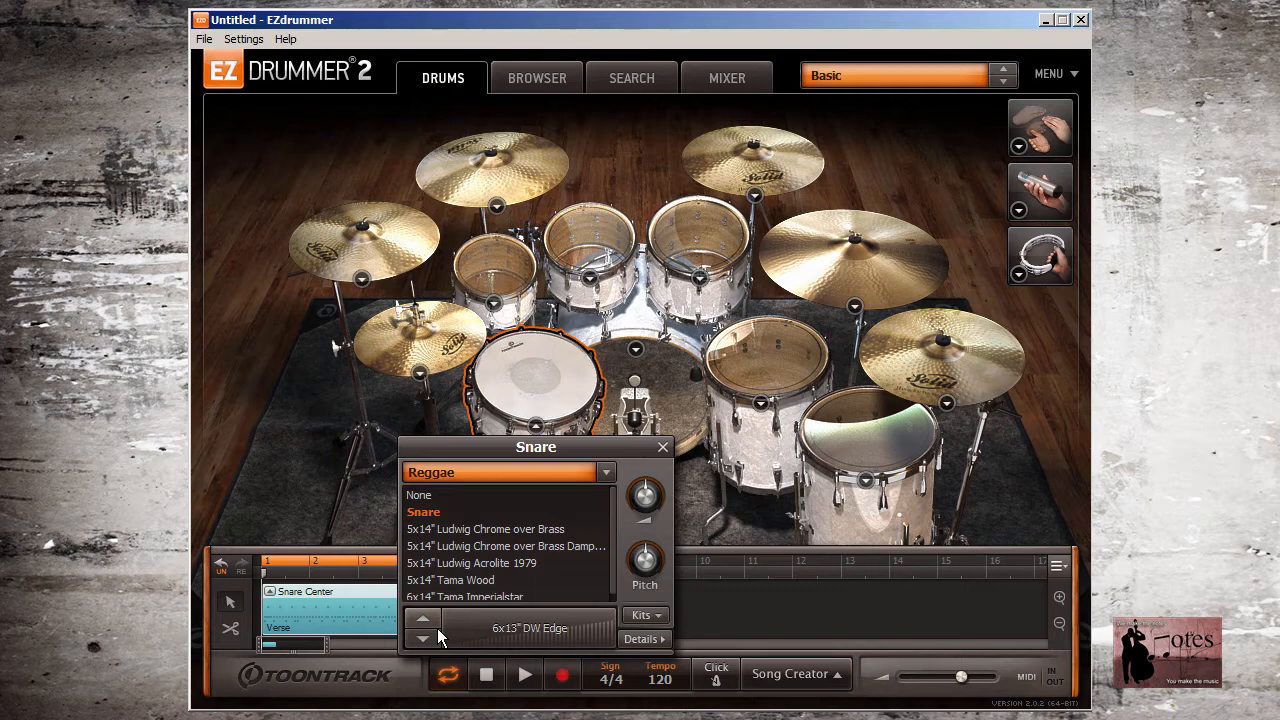
- Try the Reggae snares in turn: 5x14" Ludwig Chrome over Brass, its Dampened version, Ludwig Acrolite 1979 and Tama Wood
click(524, 529)
click(519, 545)
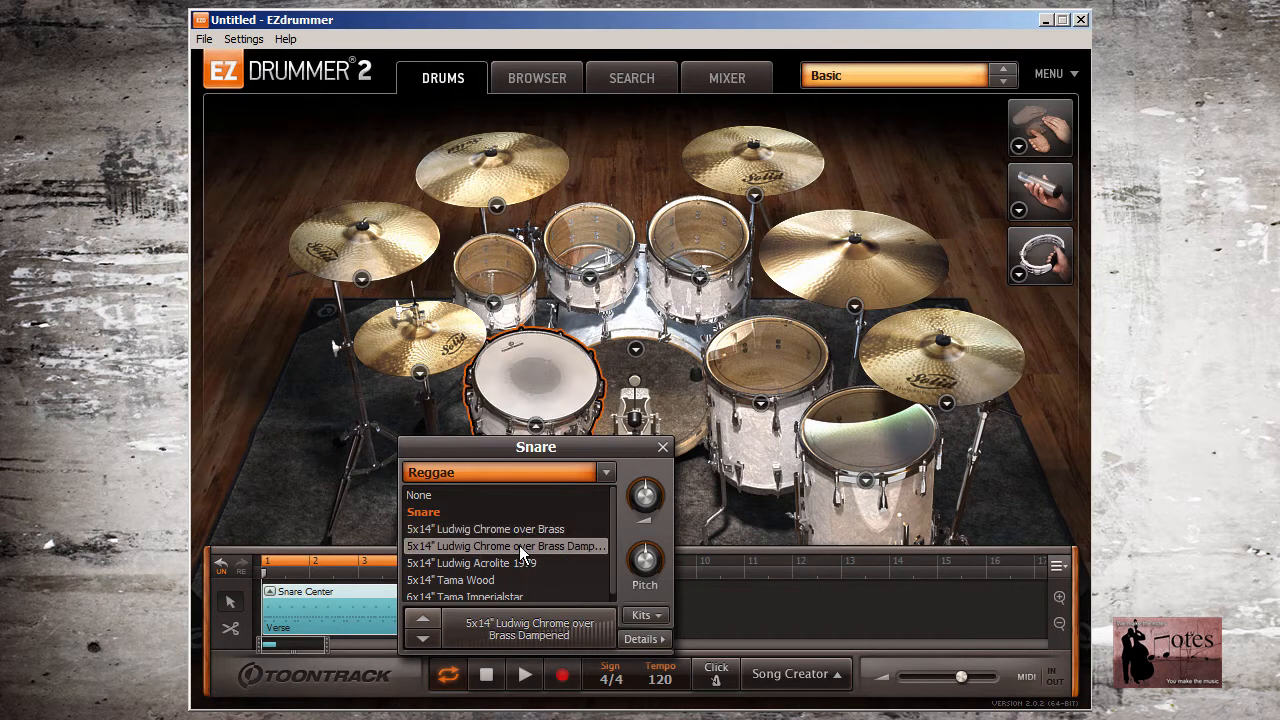
click(510, 563)
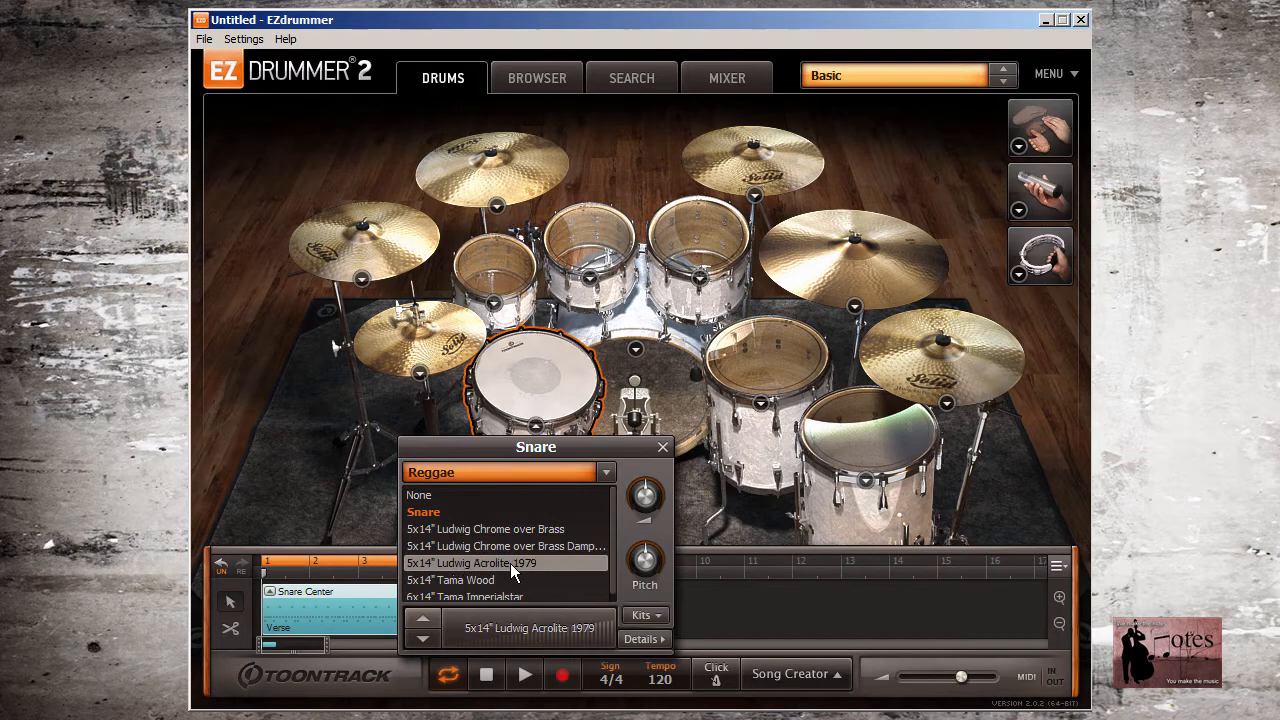
click(422, 639)
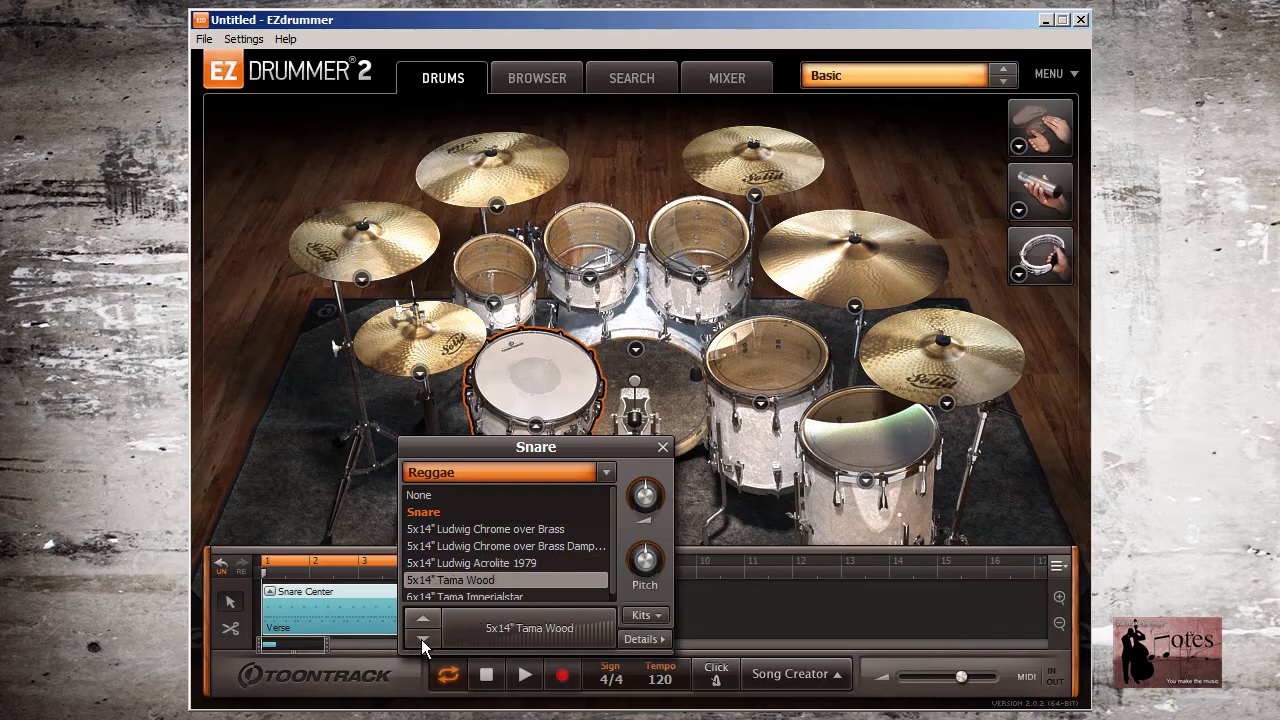
- Set the snare to 5x14" Ludwig Chrome over Brass and try different pitch settings for it
click(480, 531)
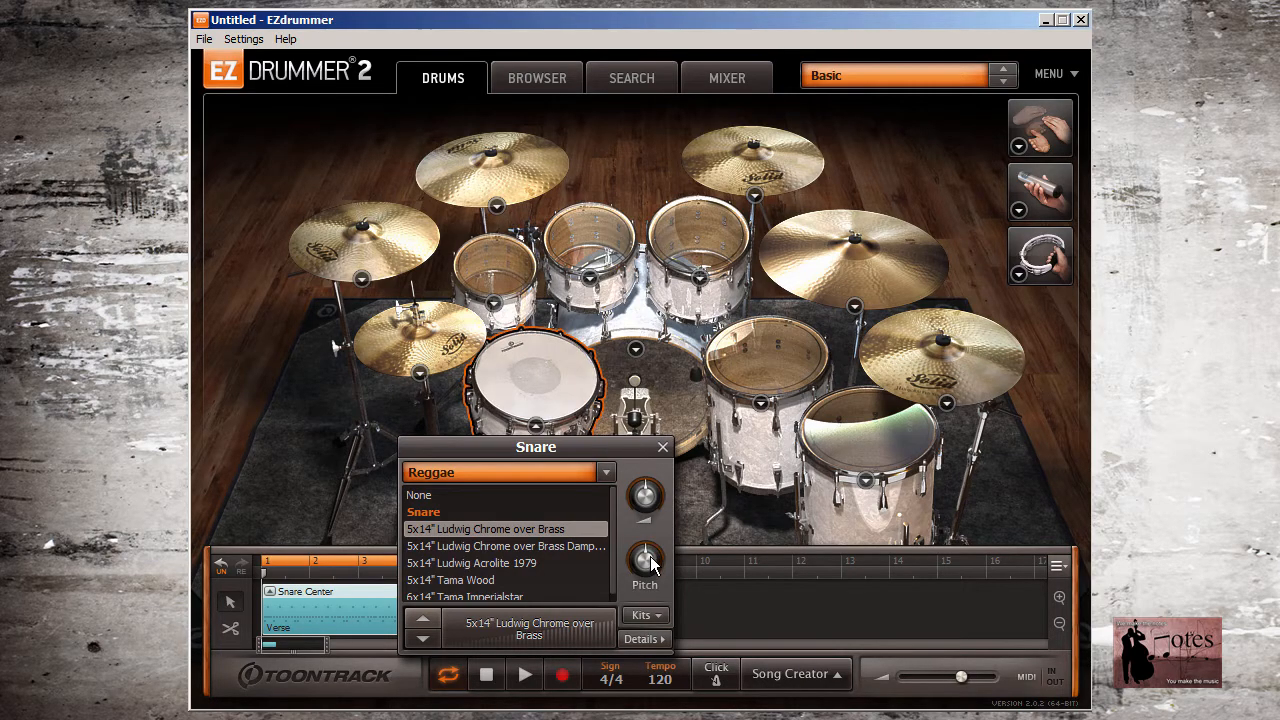
drag(643, 558, 623, 445)
mouse_move(645, 560)
mouse_down()
mouse_move(643, 605)
mouse_move(627, 533)
mouse_move(627, 549)
mouse_up()
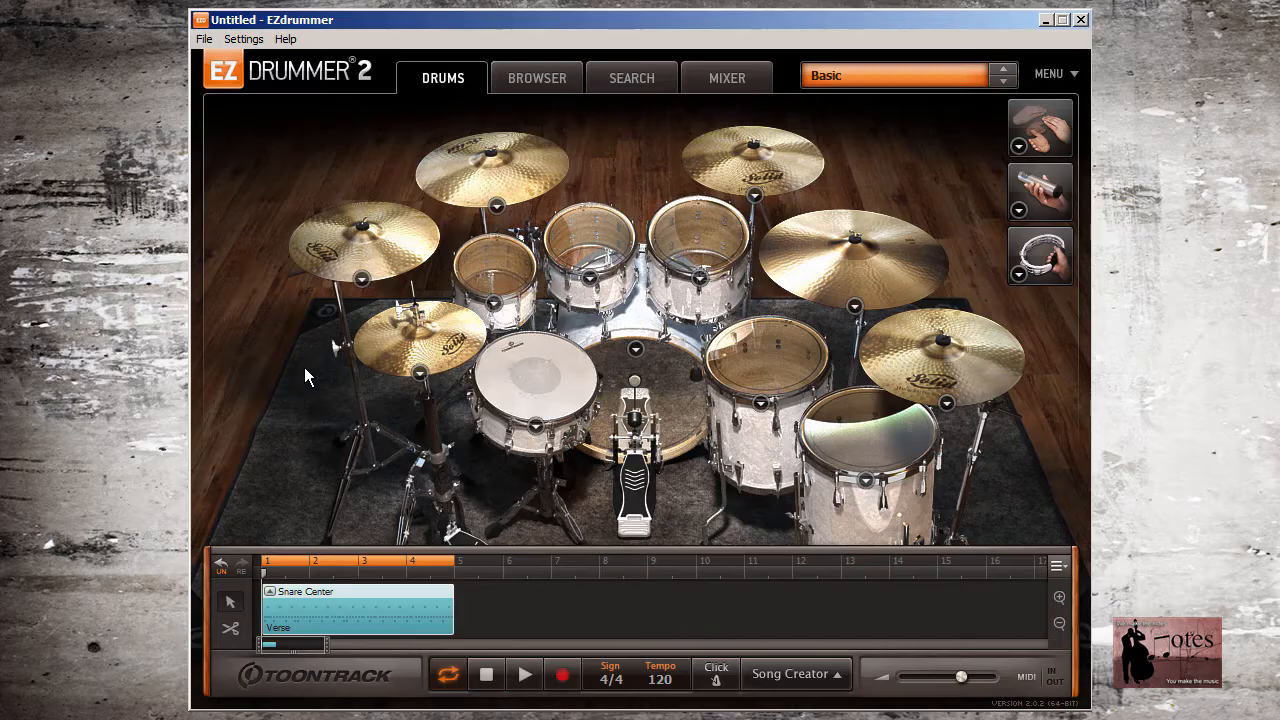
- Open the Cymbal 2 options and review the kit presets and saving options without choosing any
click(497, 207)
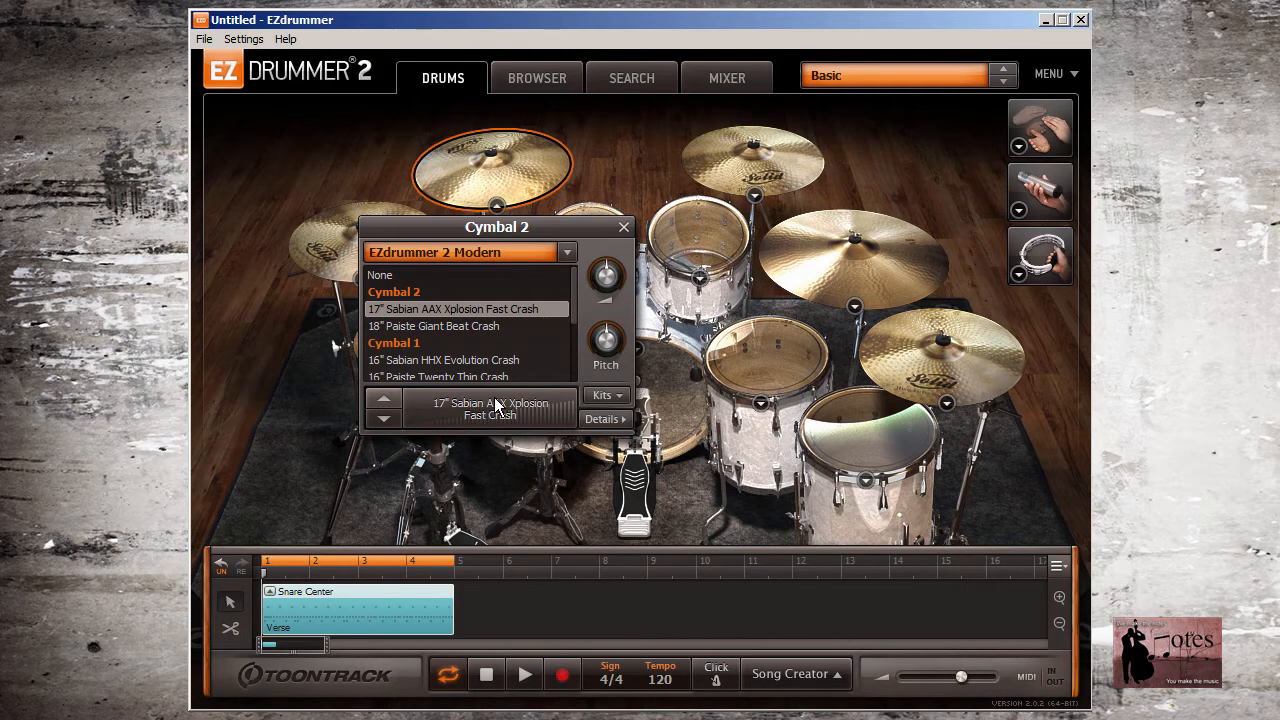
click(618, 398)
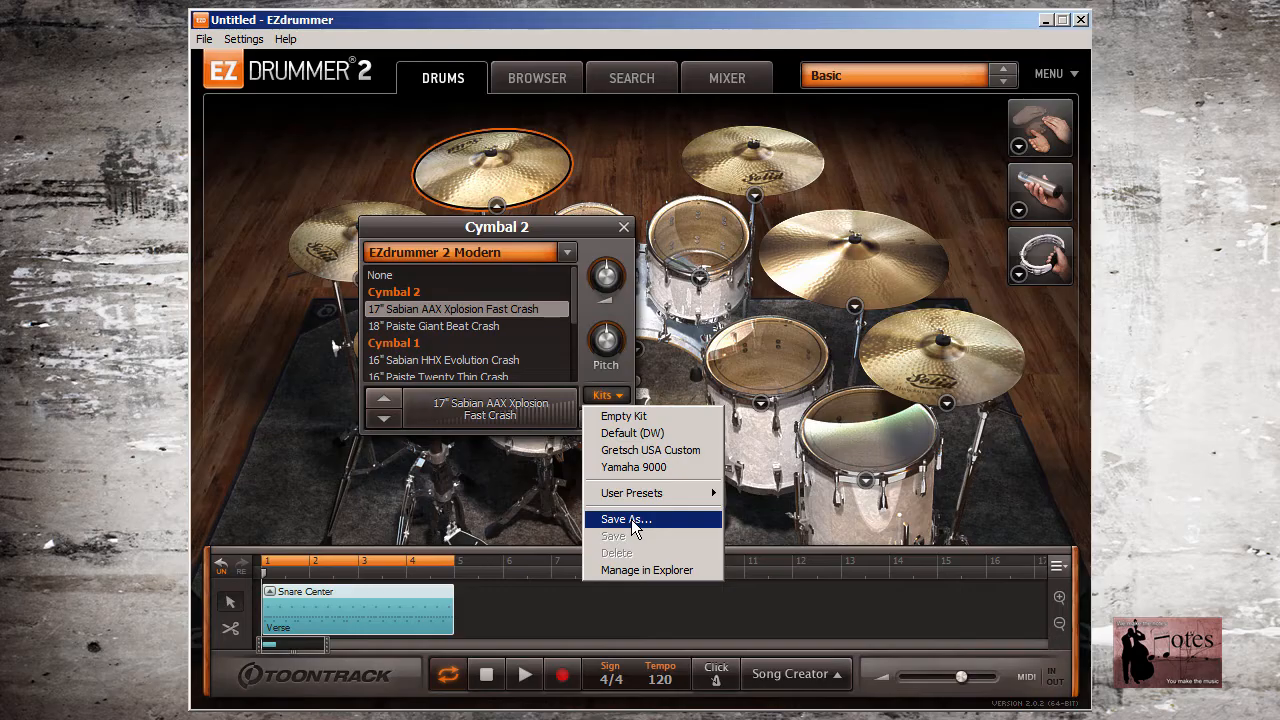
click(579, 368)
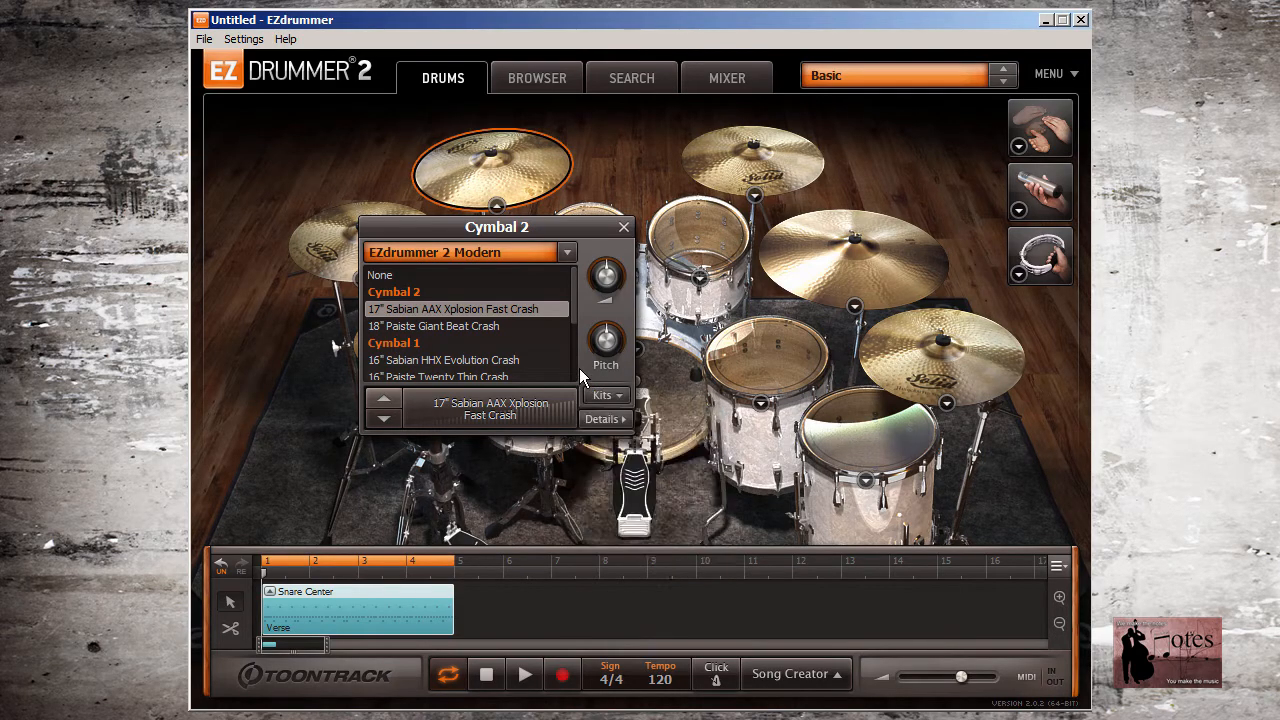
- Show the articulation details for Cymbal 2, audition Crash and Mute Hit twice each, and close the cymbal options
click(602, 421)
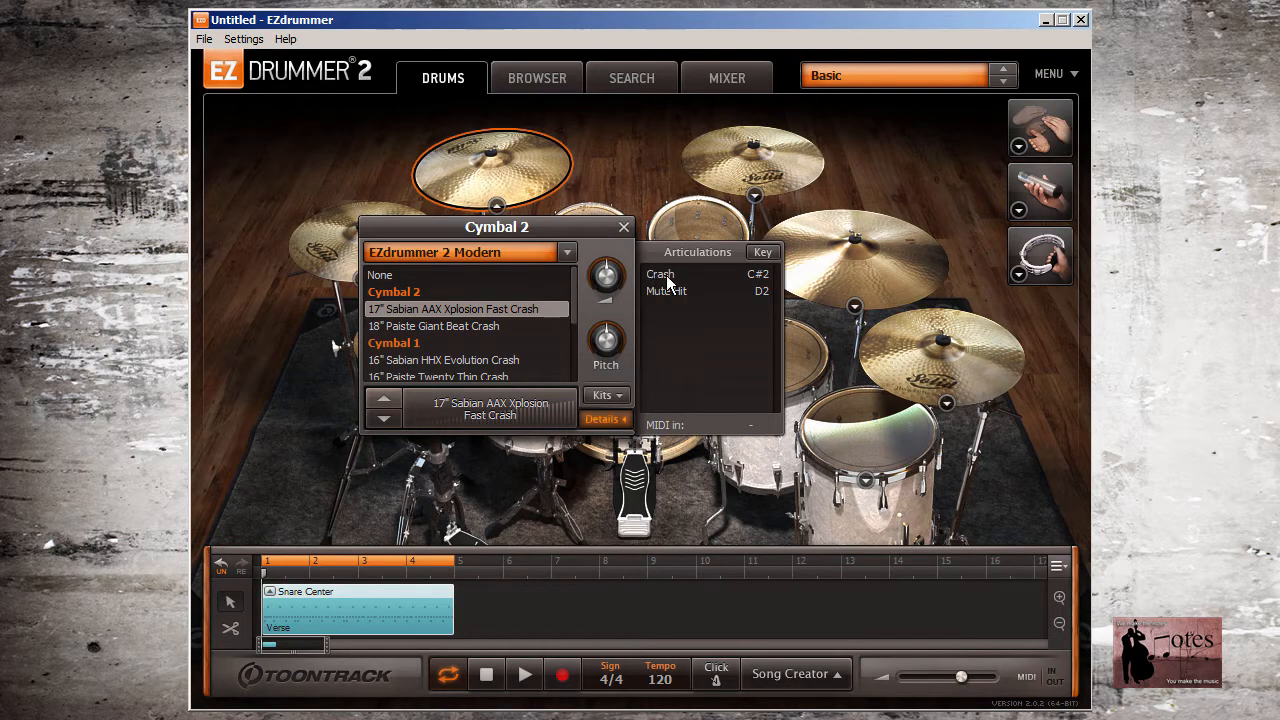
click(666, 275)
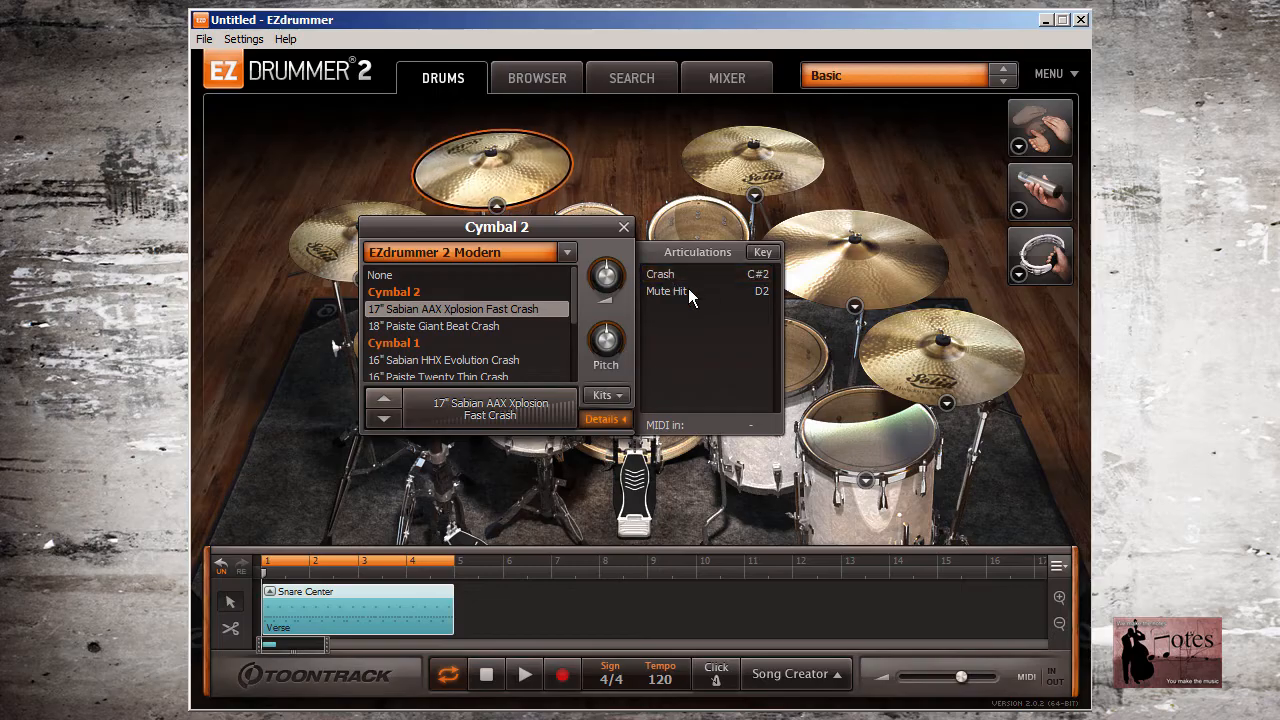
click(677, 293)
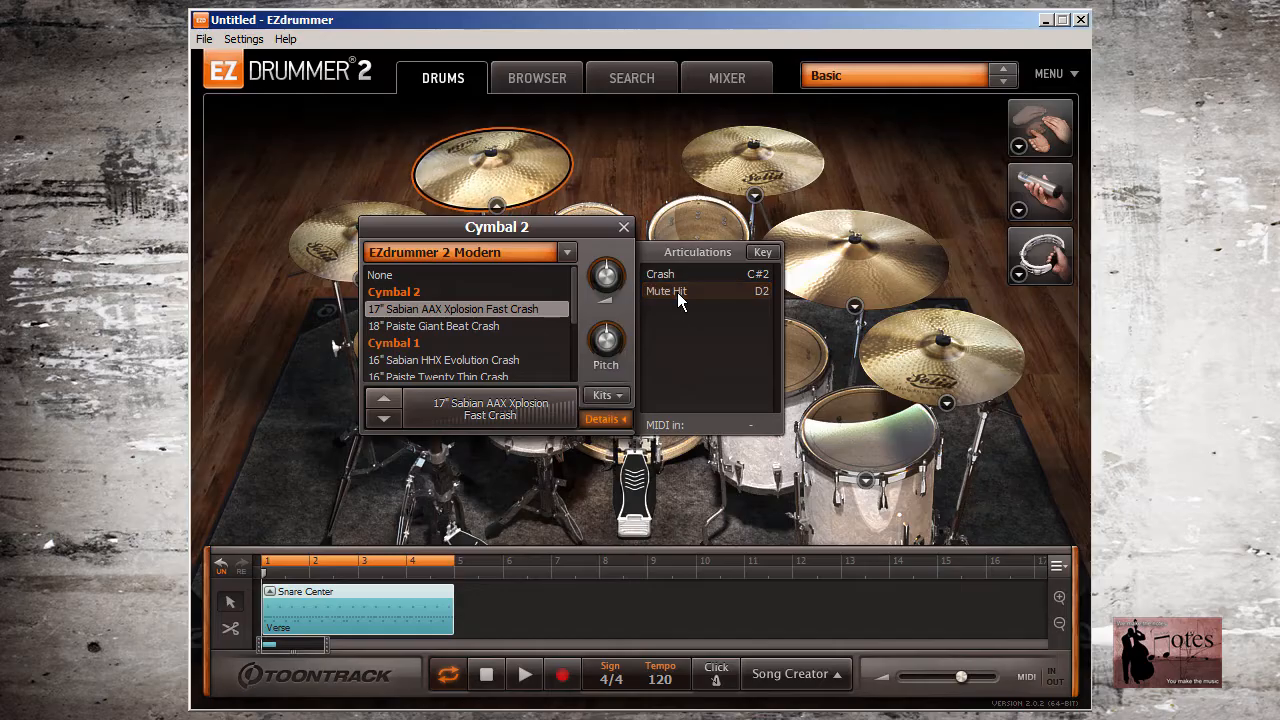
click(670, 275)
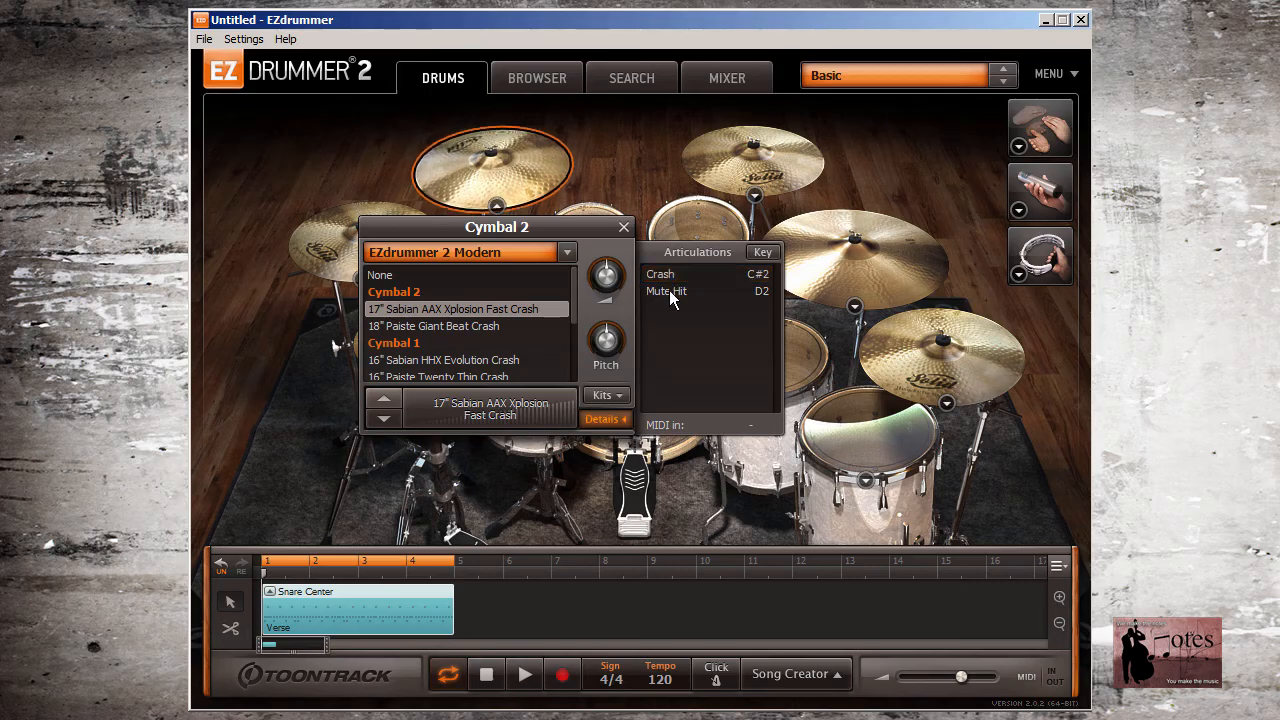
click(669, 291)
click(618, 419)
click(624, 227)
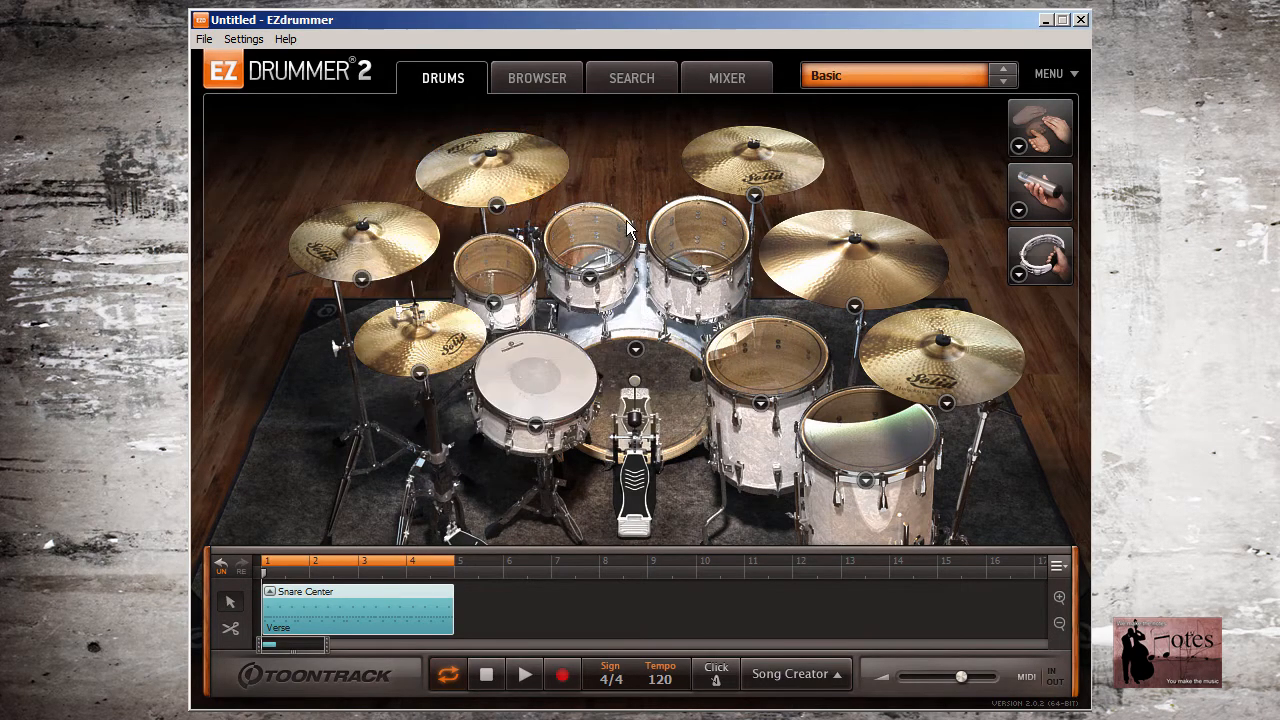
- Open the Racktom 3 options, audition its Center and Rimshot articulations, and hide the articulation details
click(699, 278)
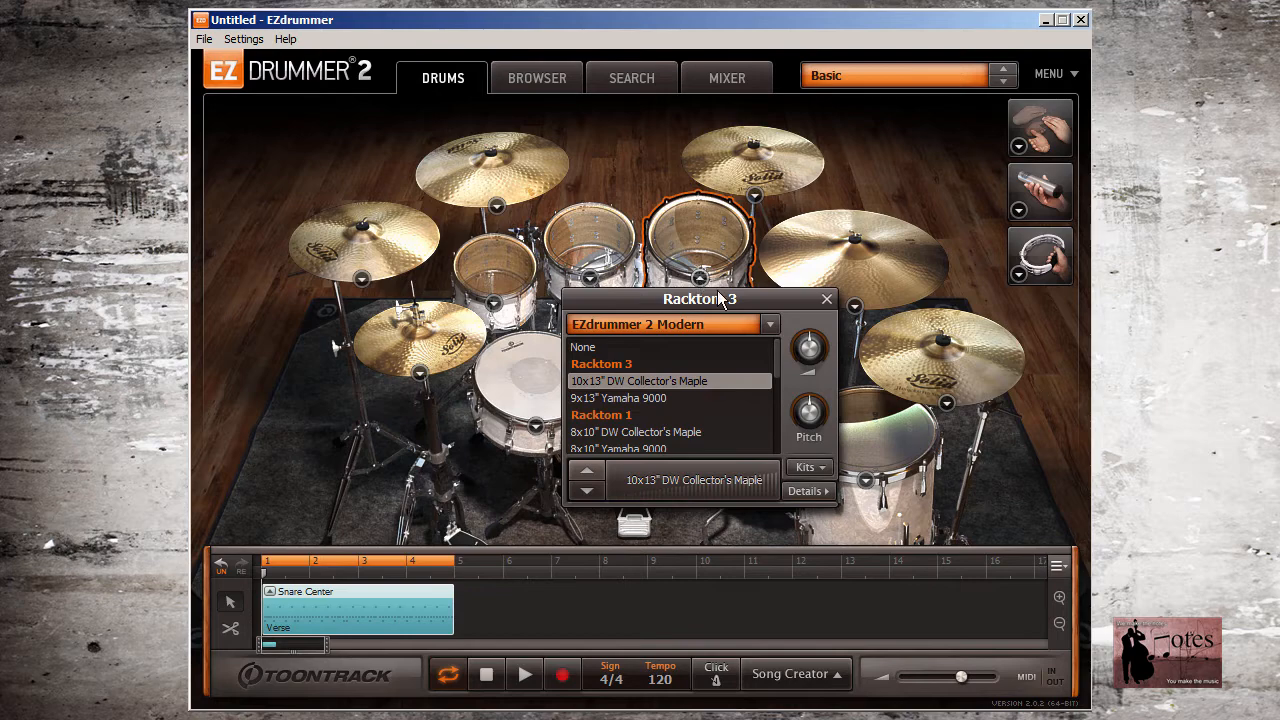
click(802, 491)
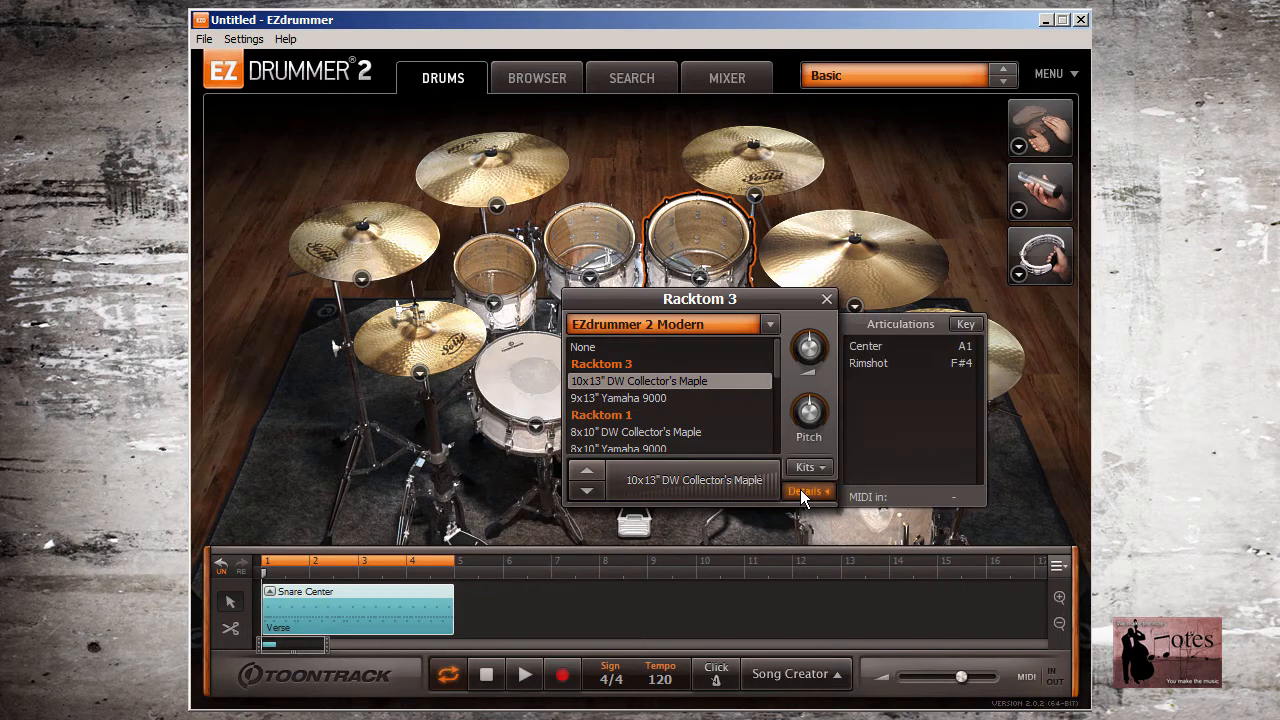
click(873, 350)
click(875, 363)
click(813, 491)
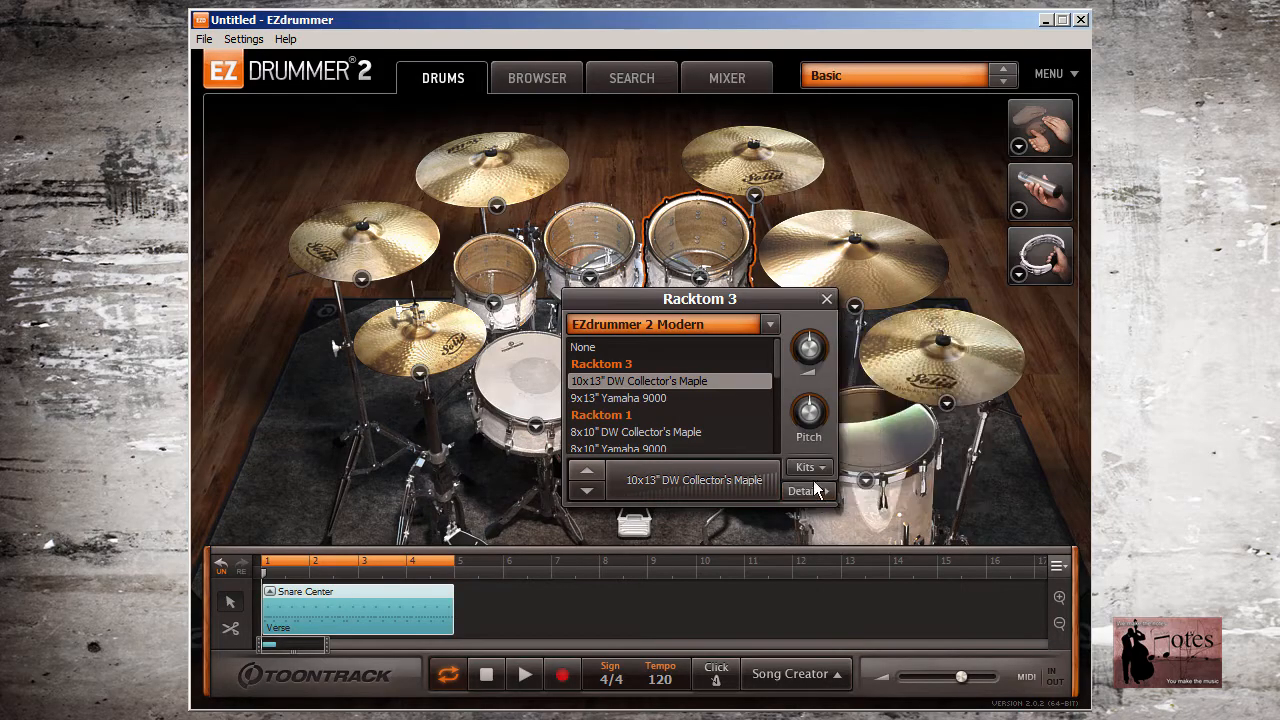